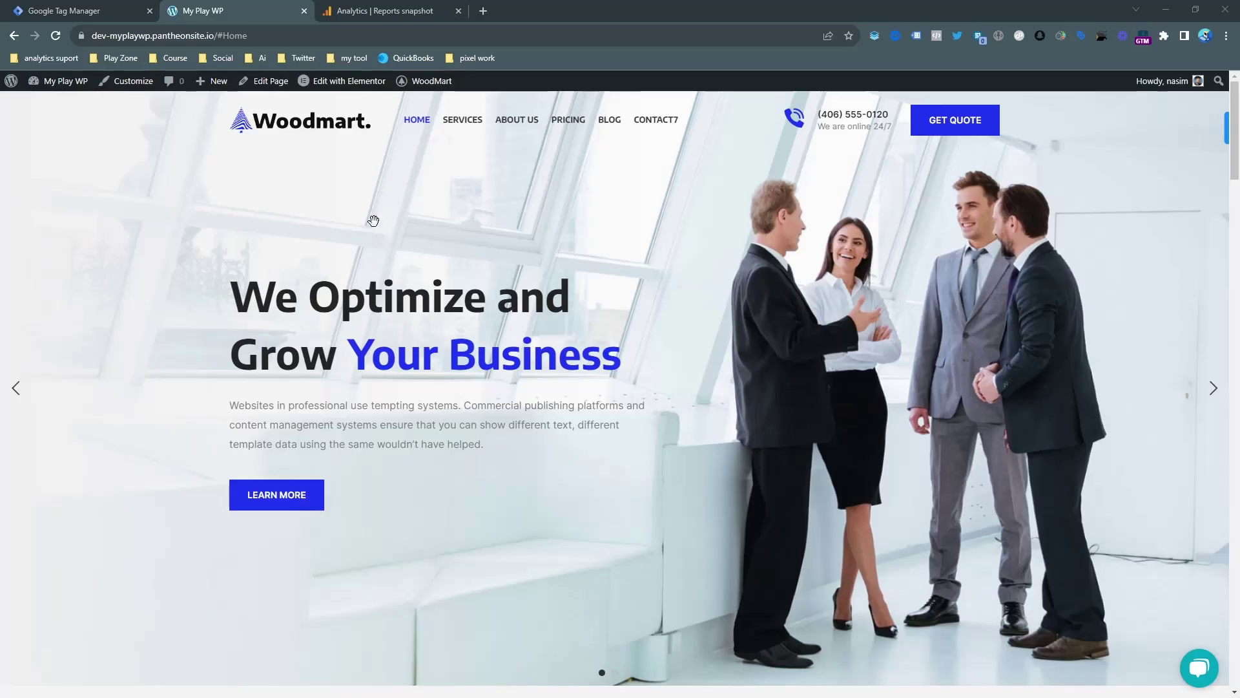
Step: Scroll the WordPress homepage and go to the CONTACT7 form page
scroll(374, 221, down, 5)
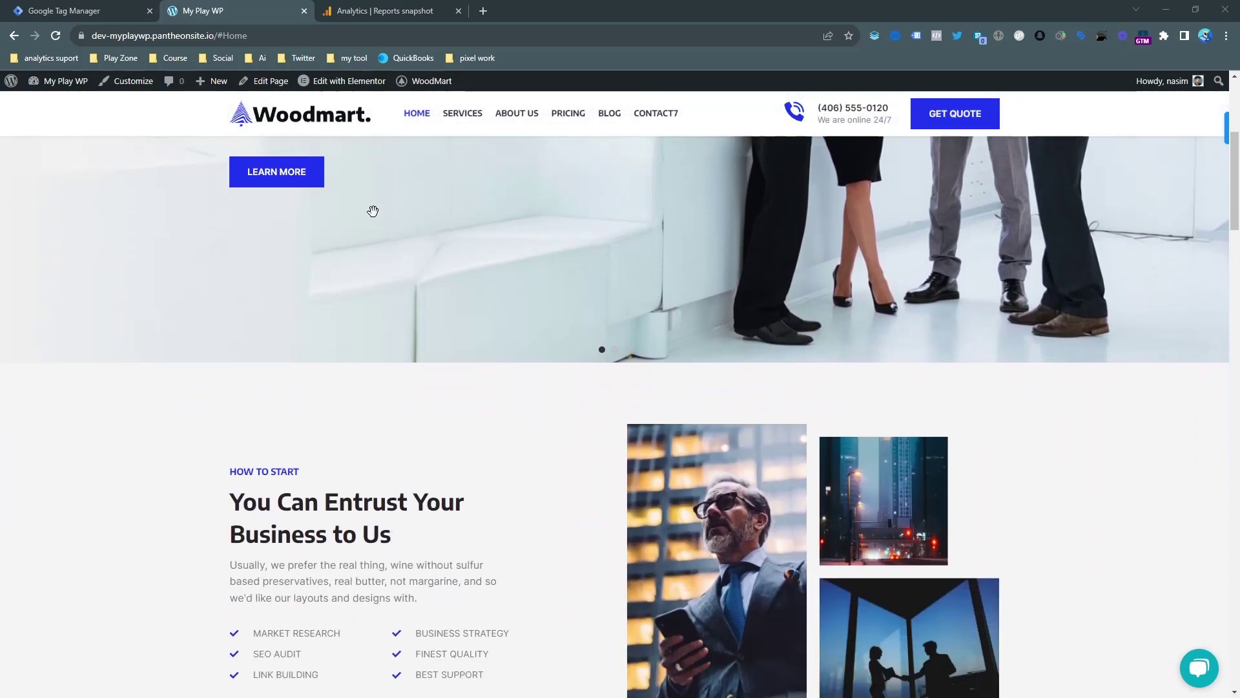
scroll(373, 212, up, 1)
scroll(375, 207, up, 5)
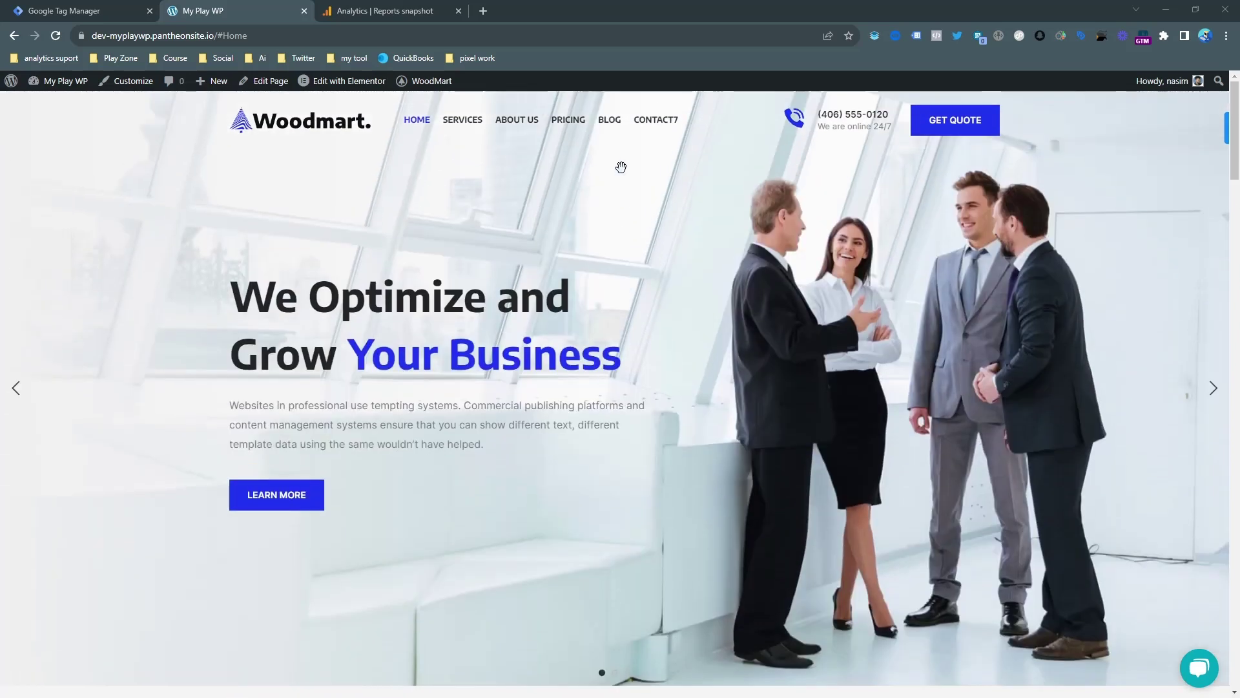
click(655, 127)
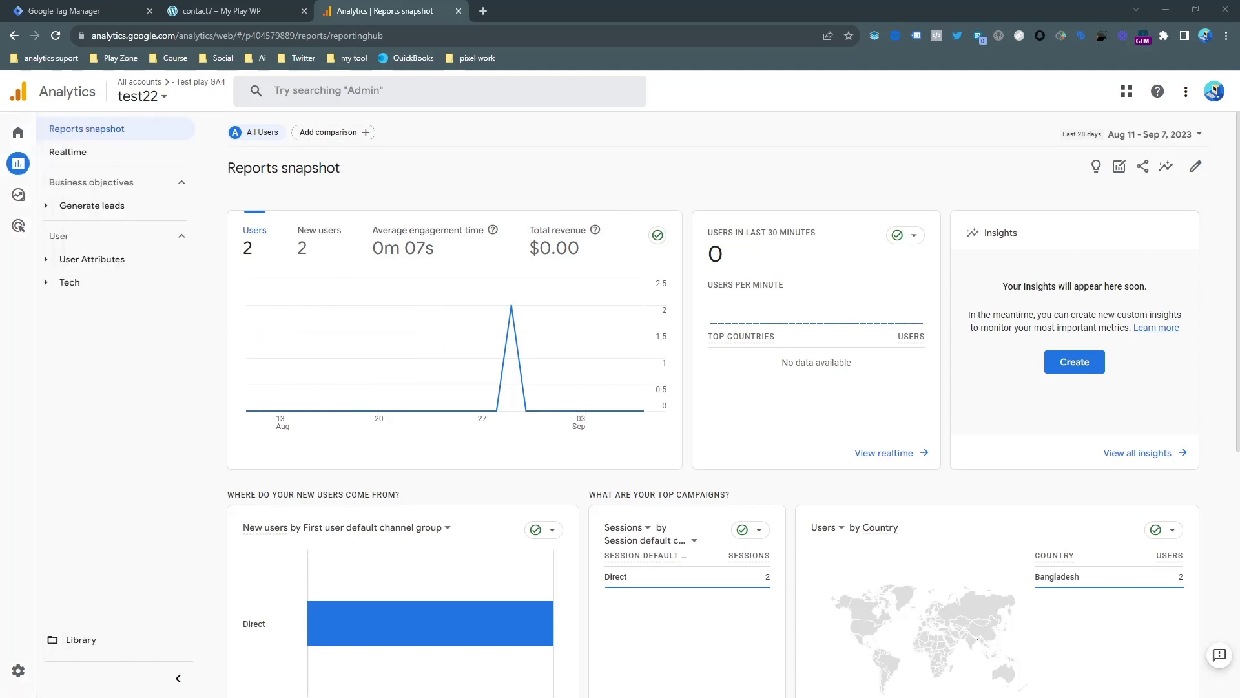
Step: Highlight the test space stream's measurement ID under Admin > Data Streams, then return to Tag Manager
mouse_move(46, 617)
click(20, 670)
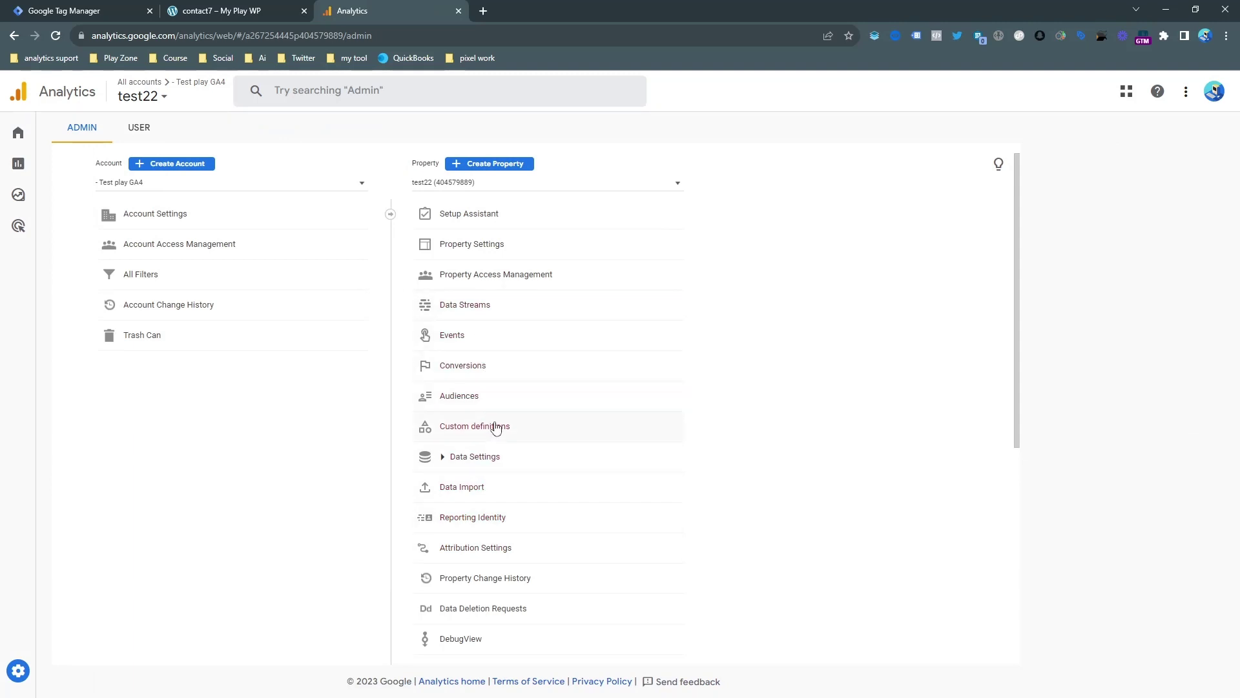
click(484, 320)
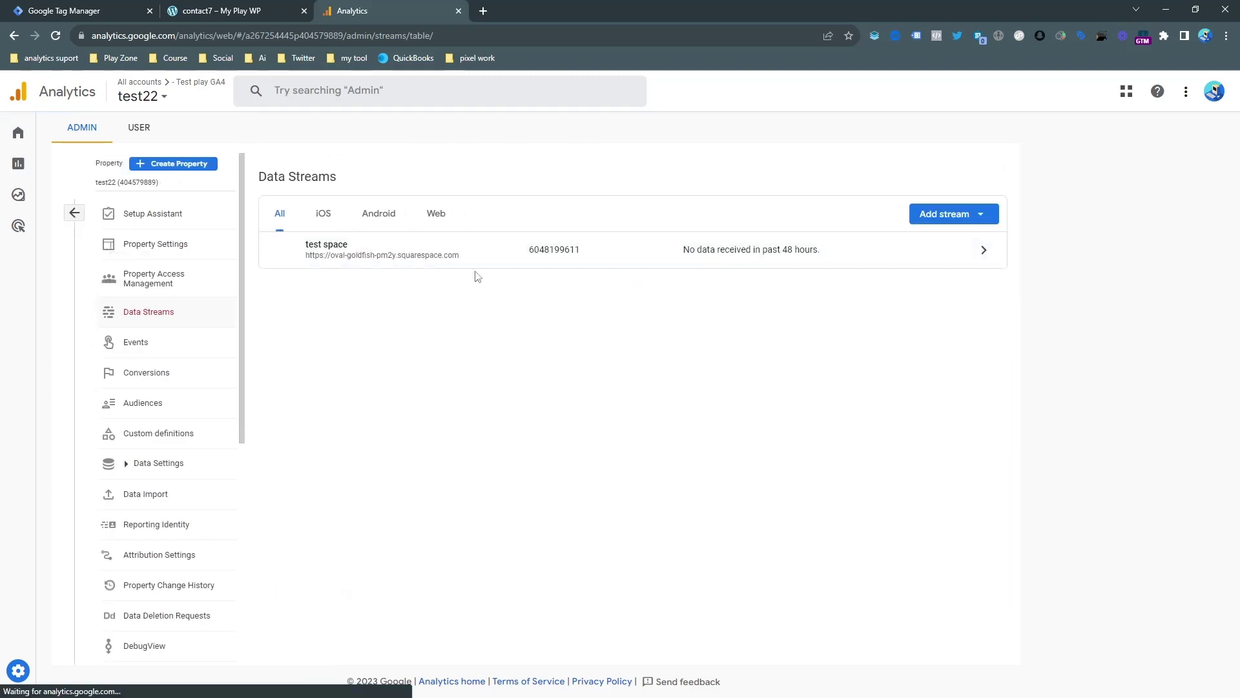
click(471, 262)
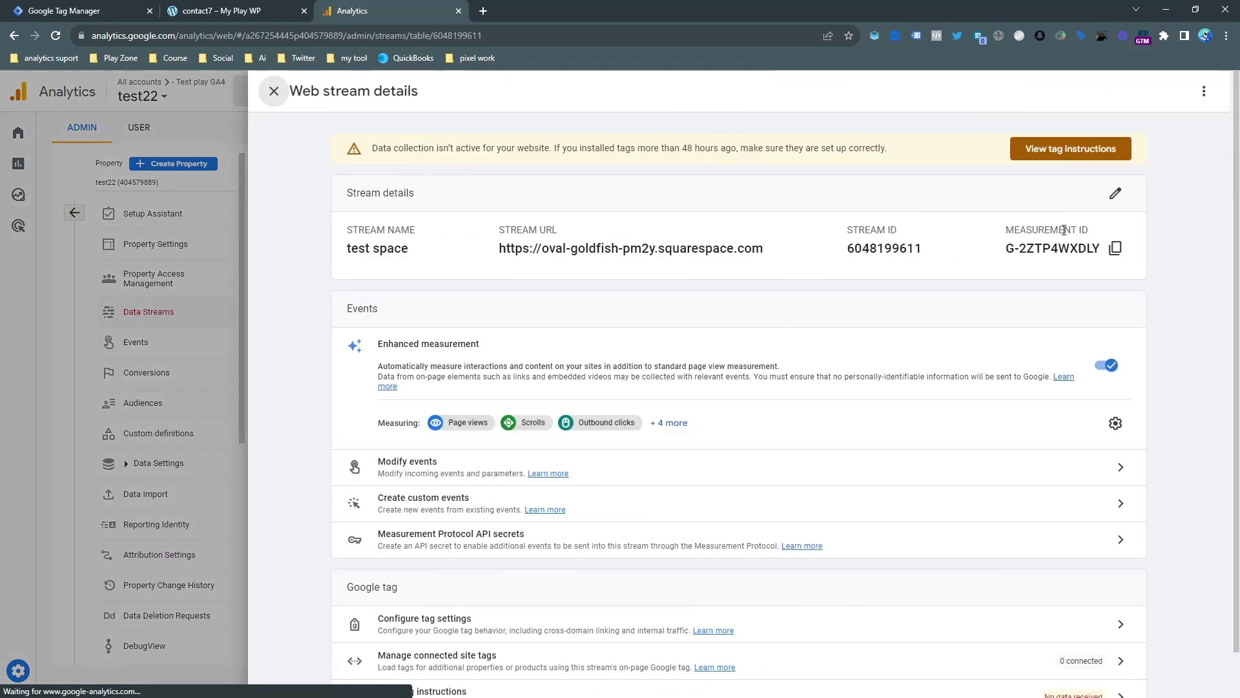
drag(1002, 250, 1080, 246)
click(1019, 242)
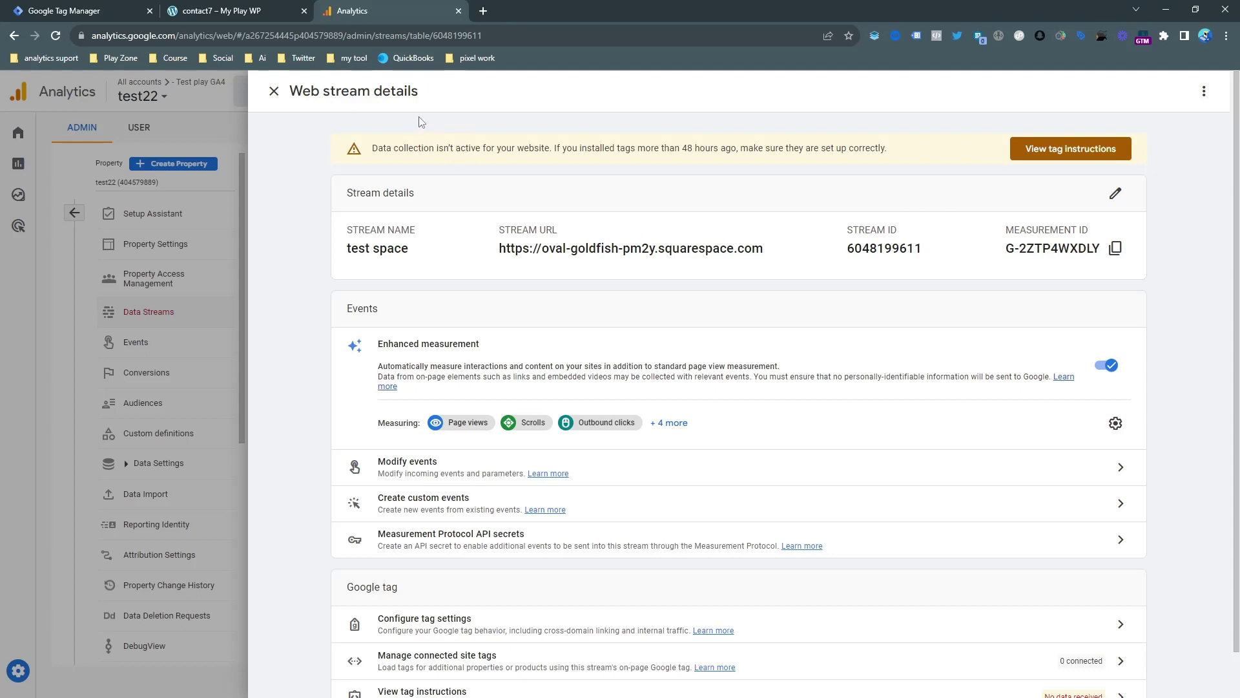
click(207, 10)
Step: Start preview mode and connect Tag Assistant to dev-myplaywp.pantheonsite.io
click(100, 7)
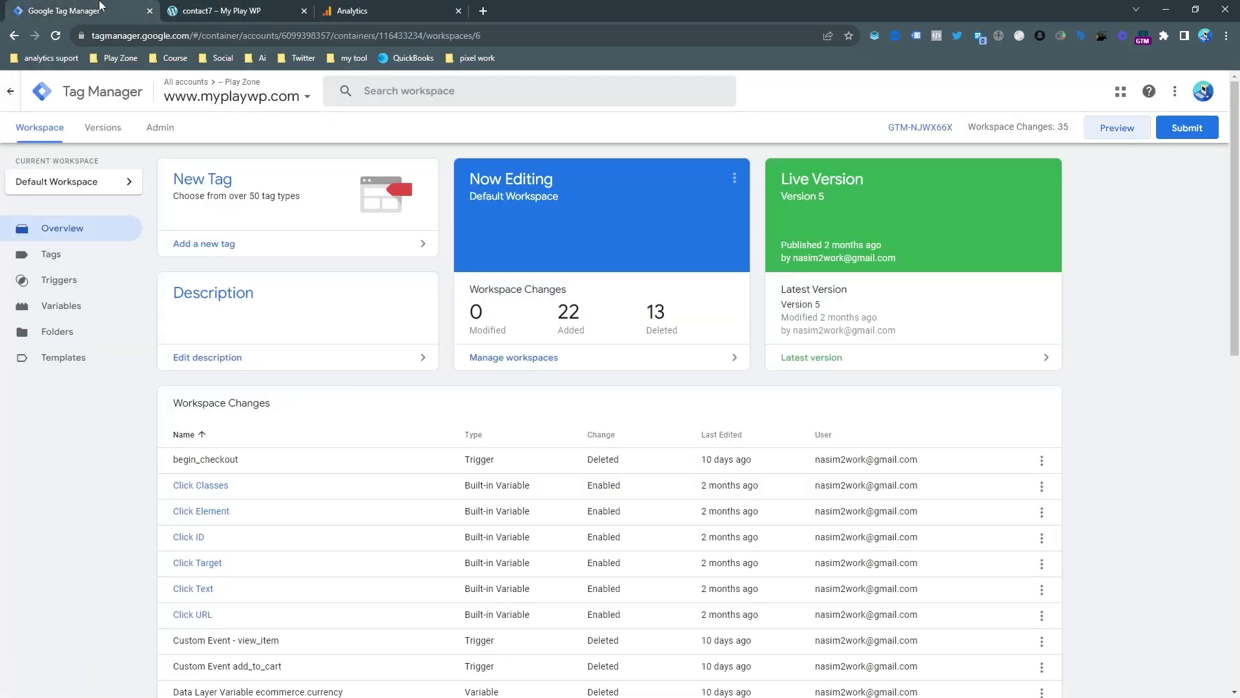
click(1121, 129)
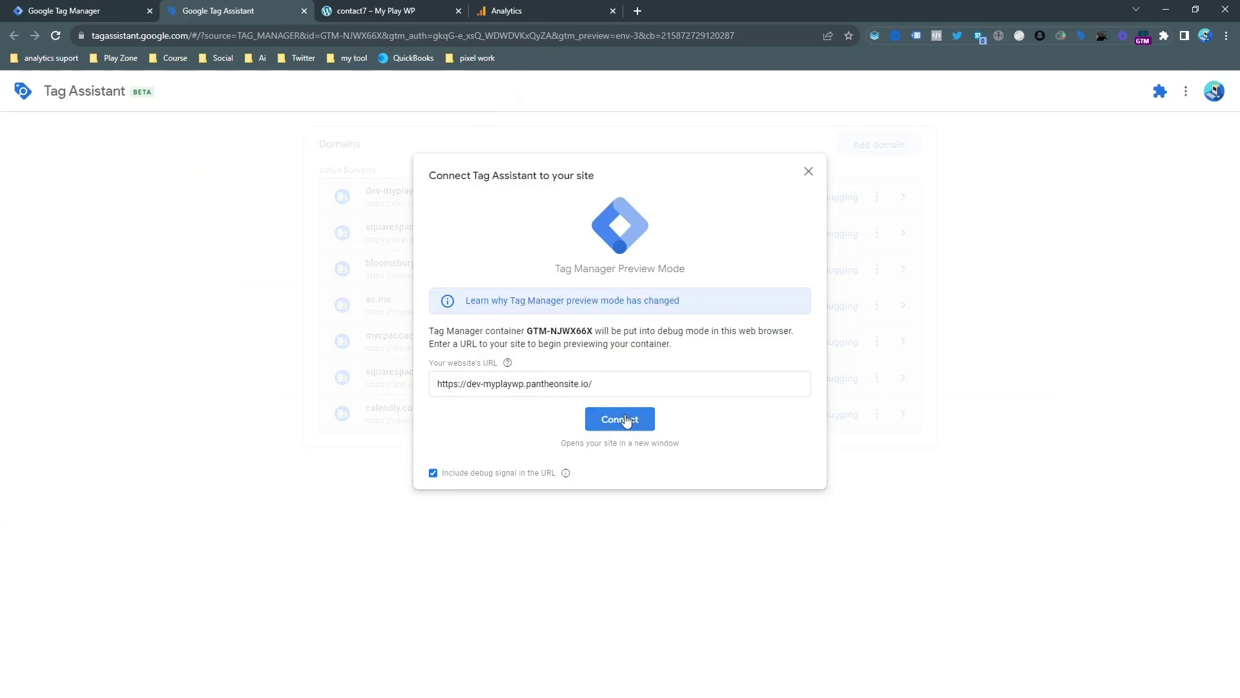
click(626, 419)
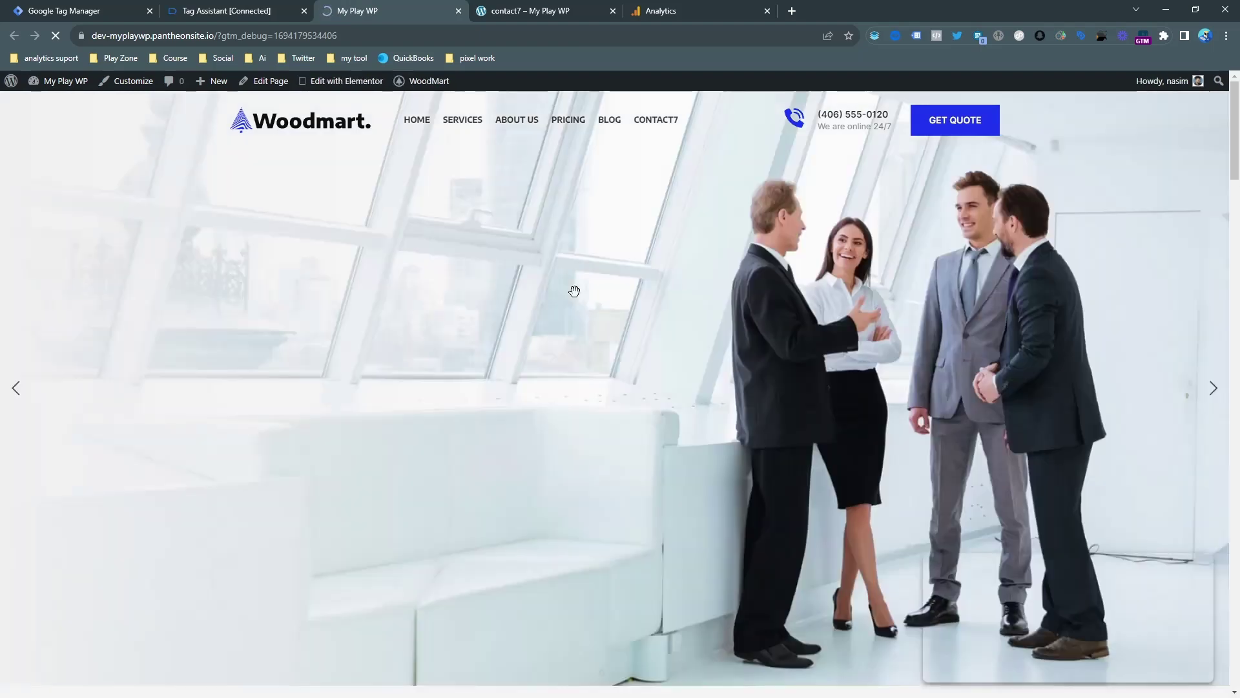
Step: Autofill the name and phone fields on the CONTACT7 form from saved suggestions
click(668, 125)
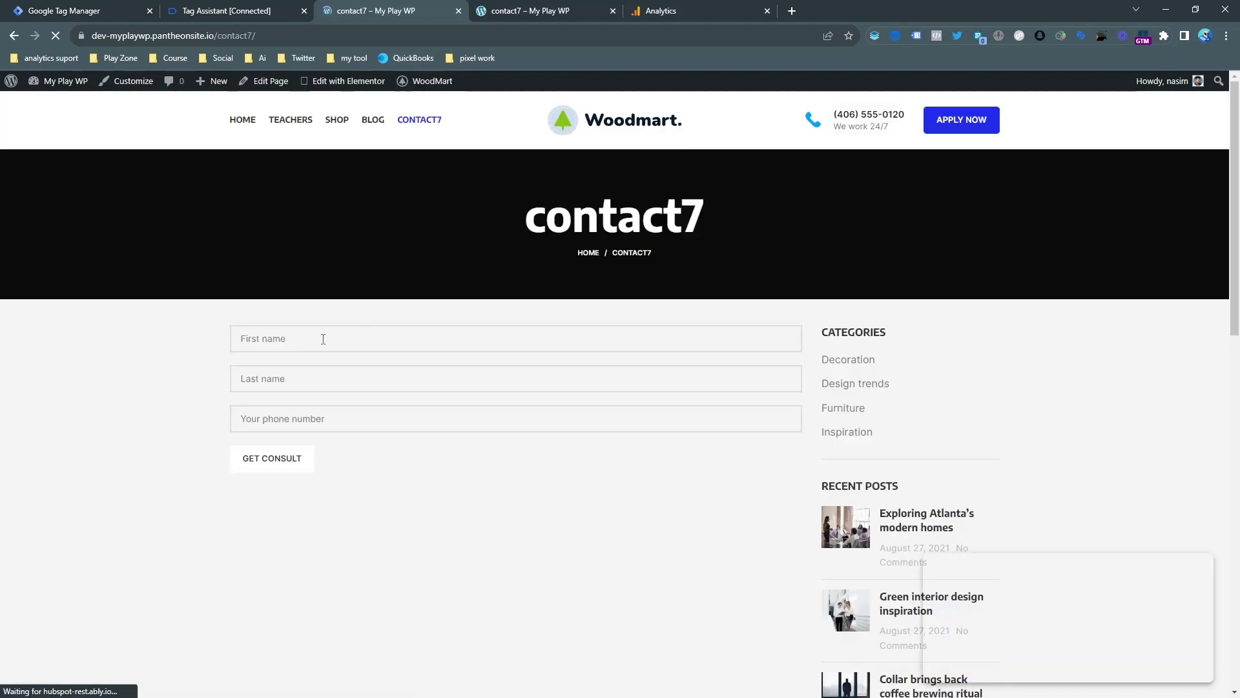
click(305, 337)
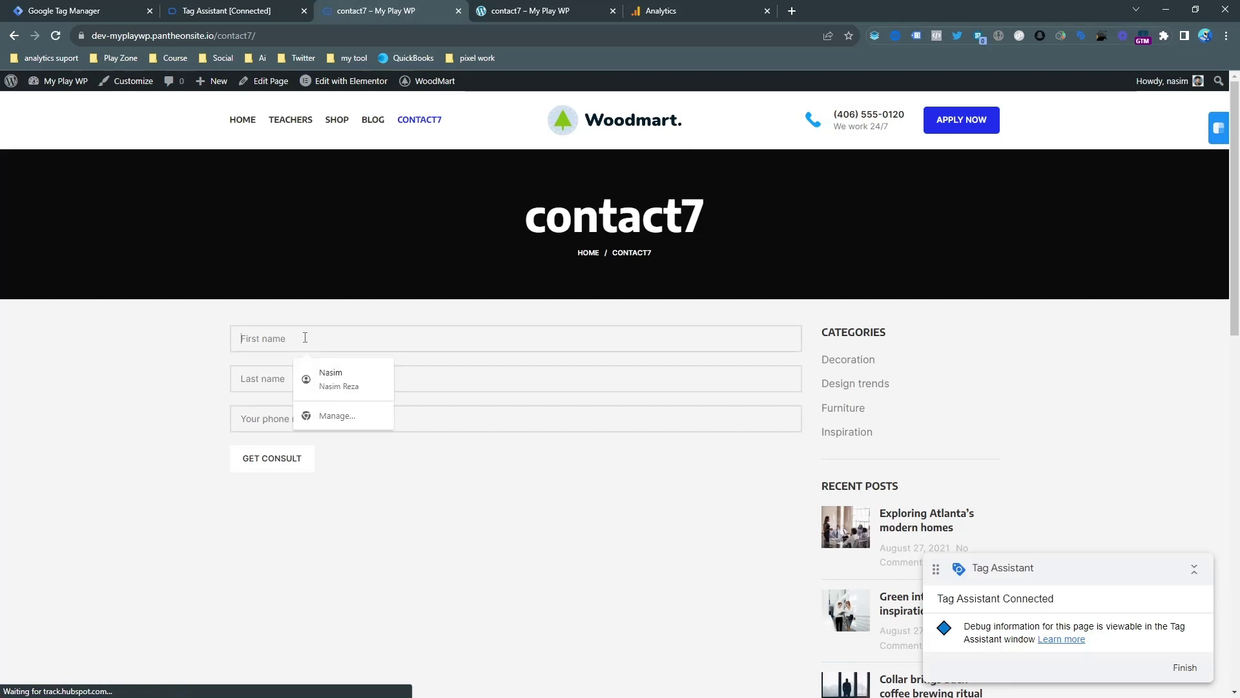
click(321, 367)
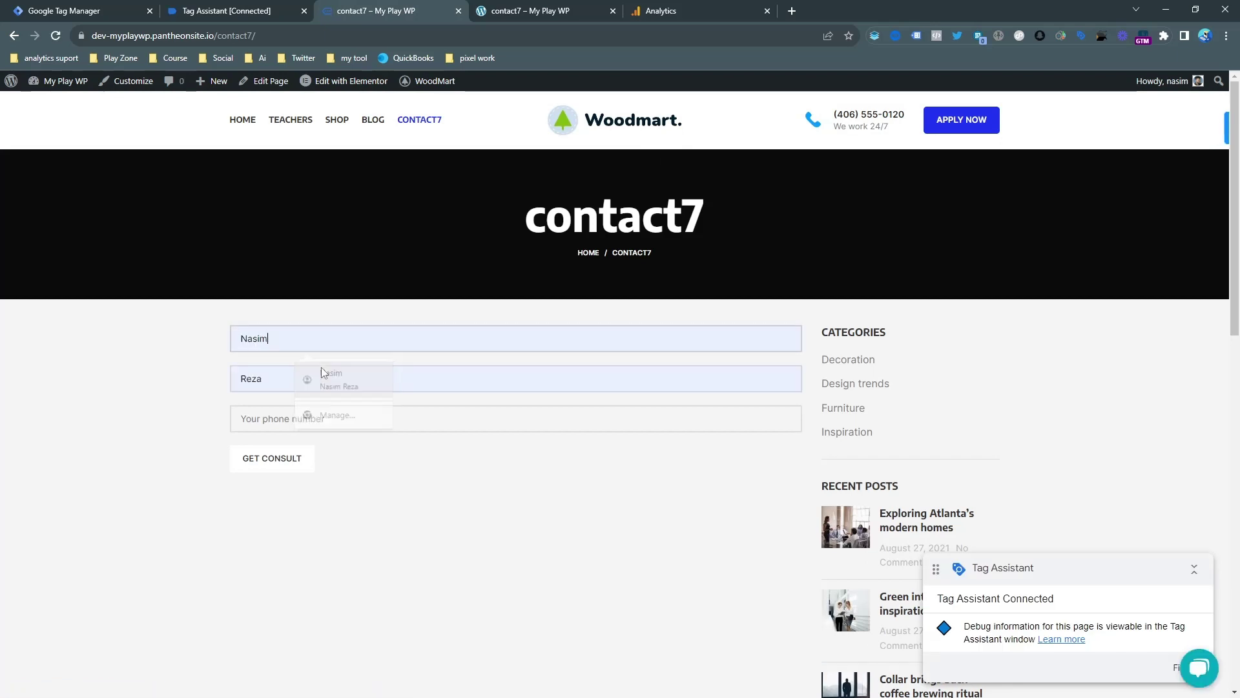
click(277, 416)
click(302, 452)
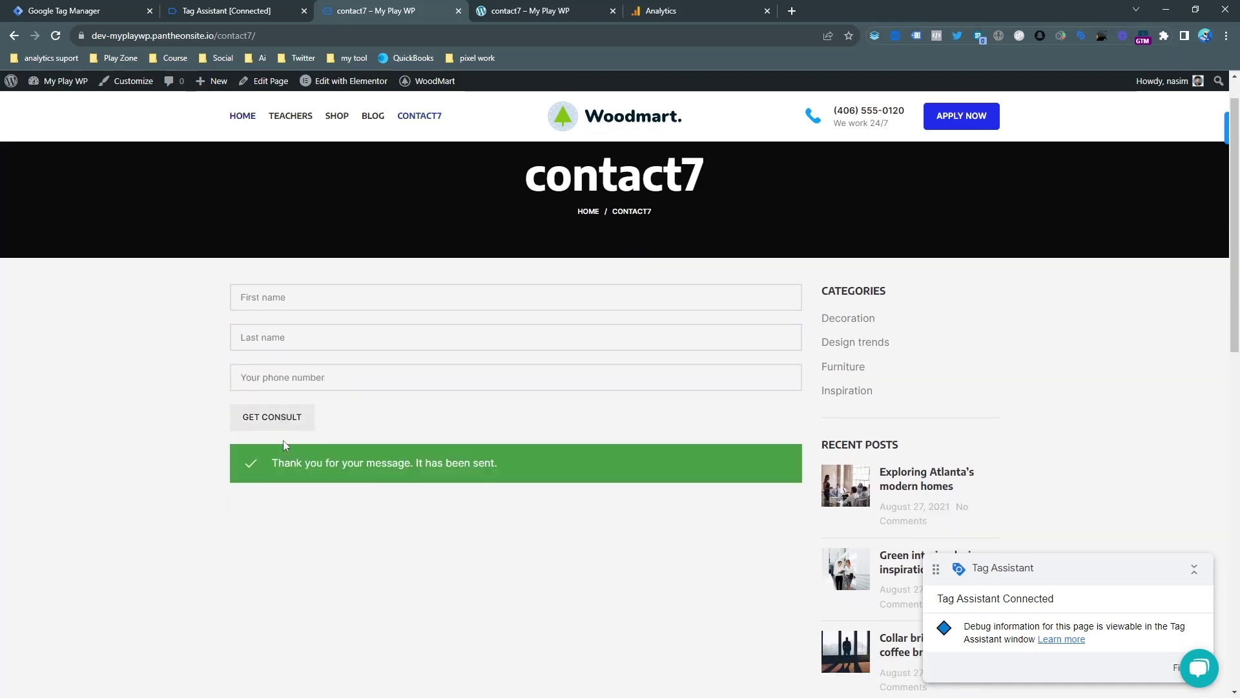
scroll(400, 442, down, 1)
Step: Open the cf7submission event in Tag Assistant and copy its event name
click(245, 11)
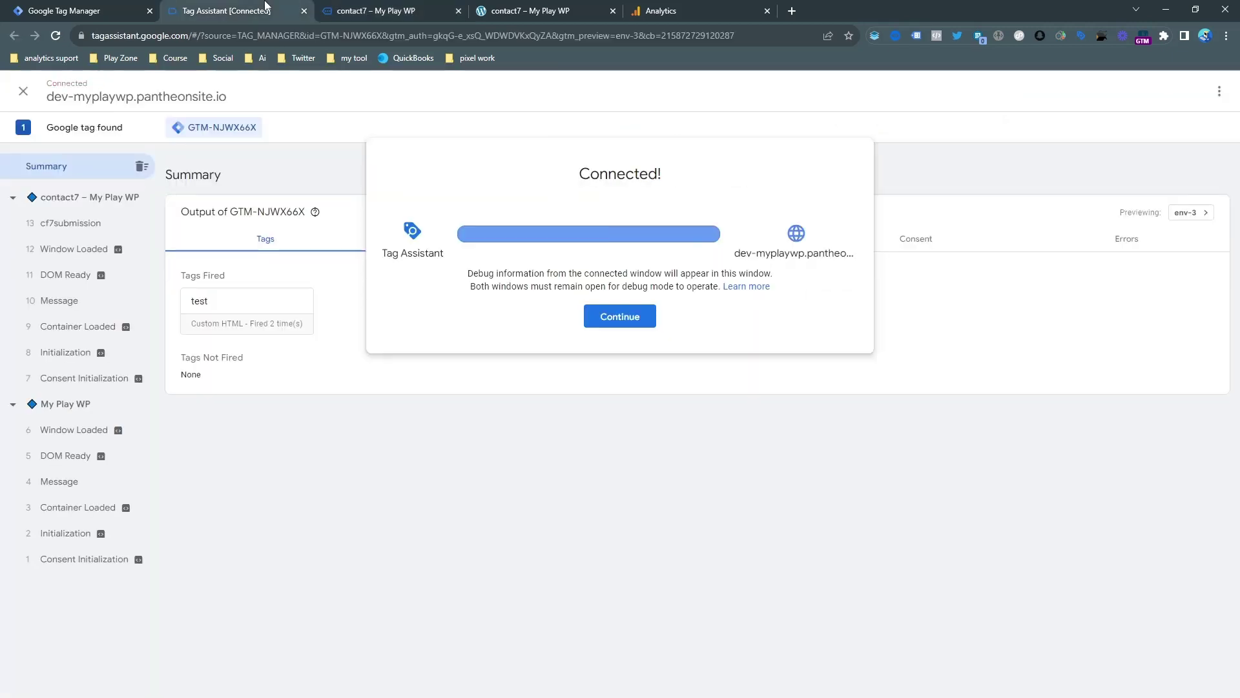
click(618, 317)
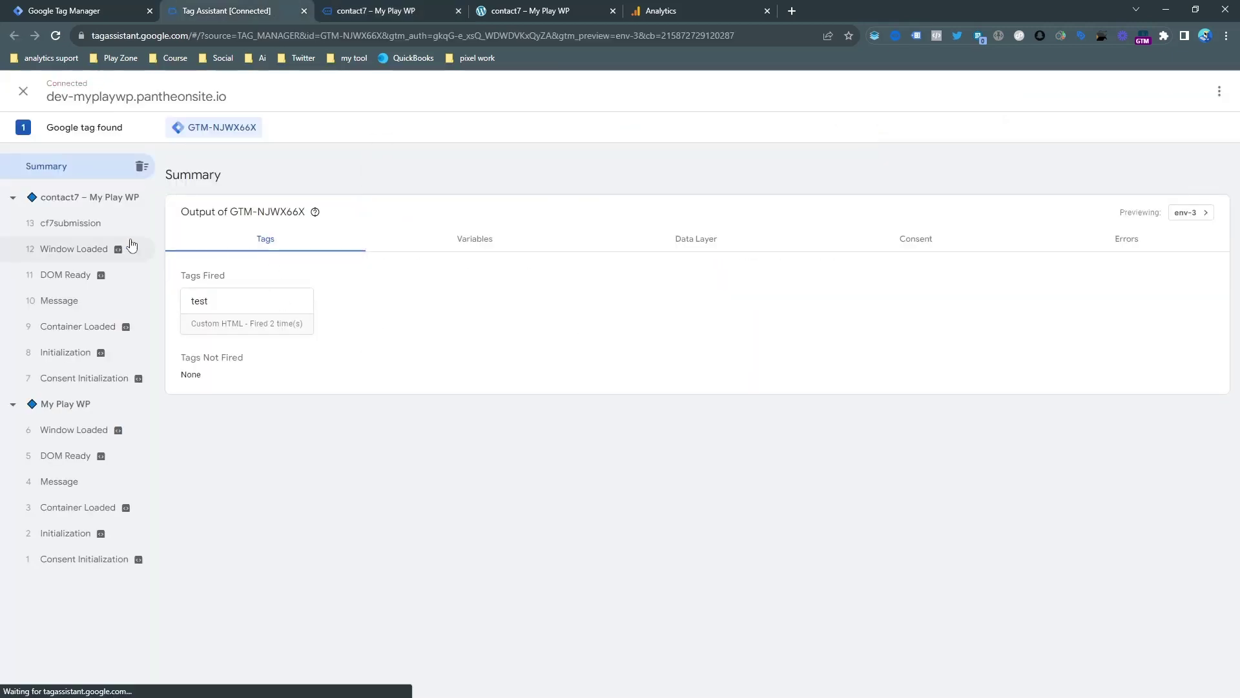
click(51, 228)
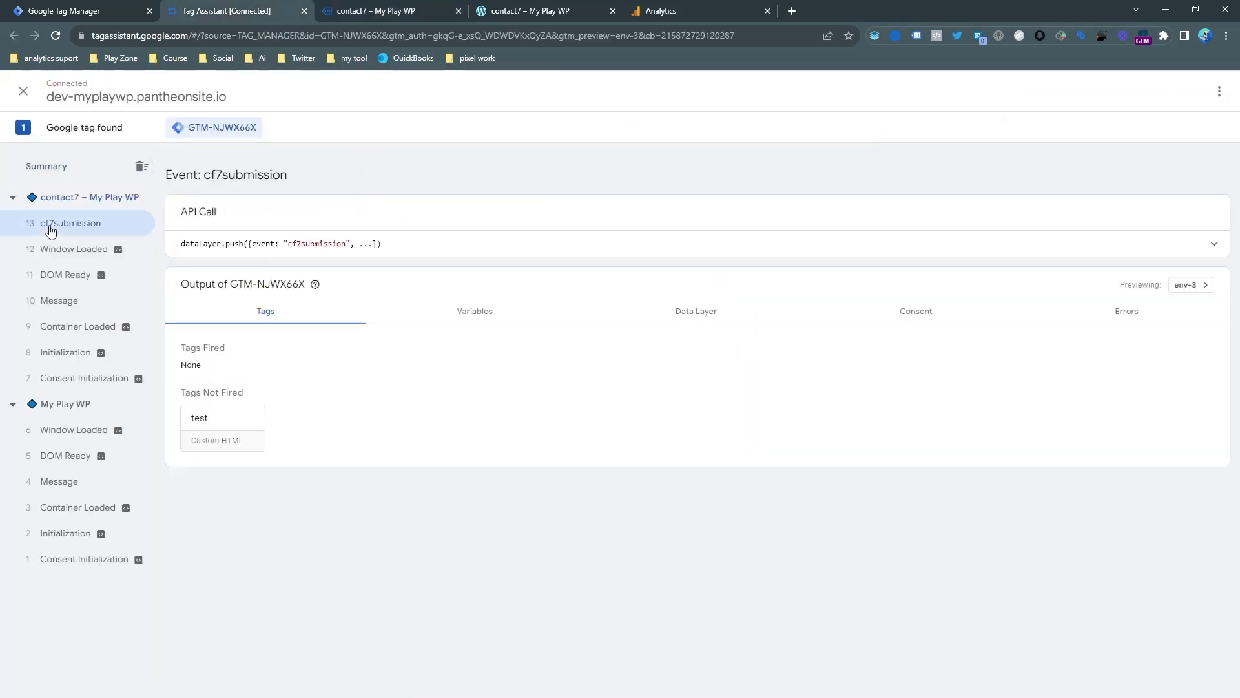
double_click(312, 243)
right_click(313, 243)
click(327, 252)
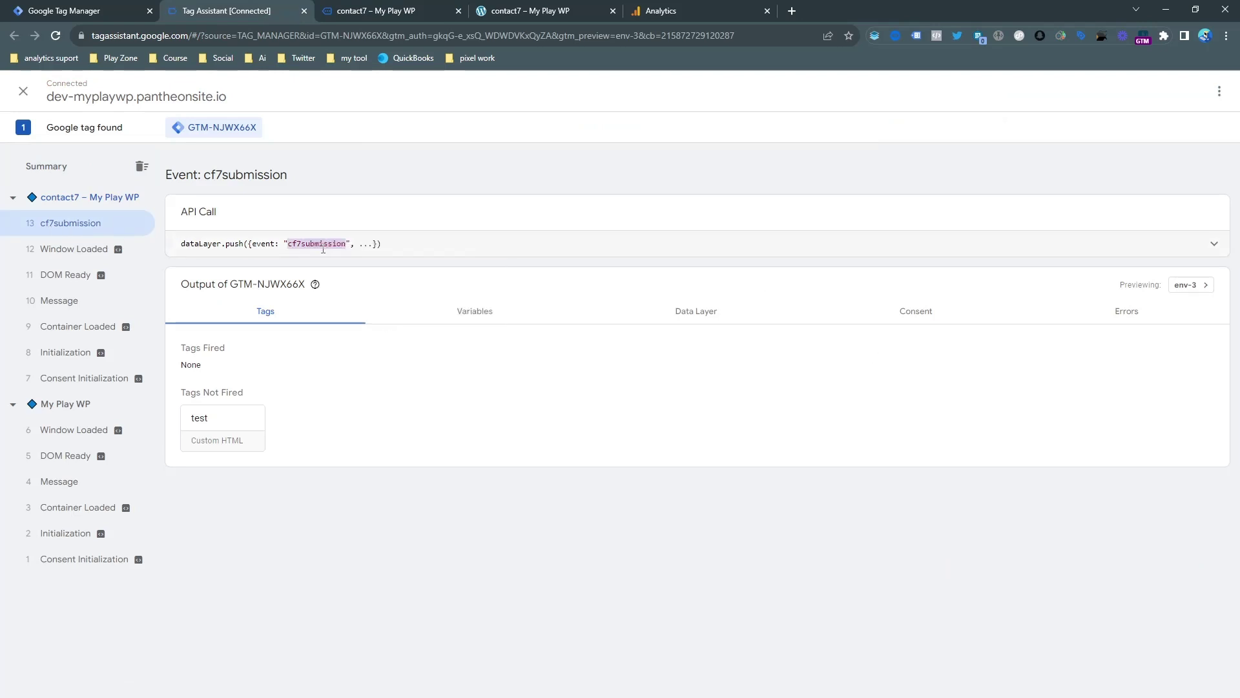
click(111, 5)
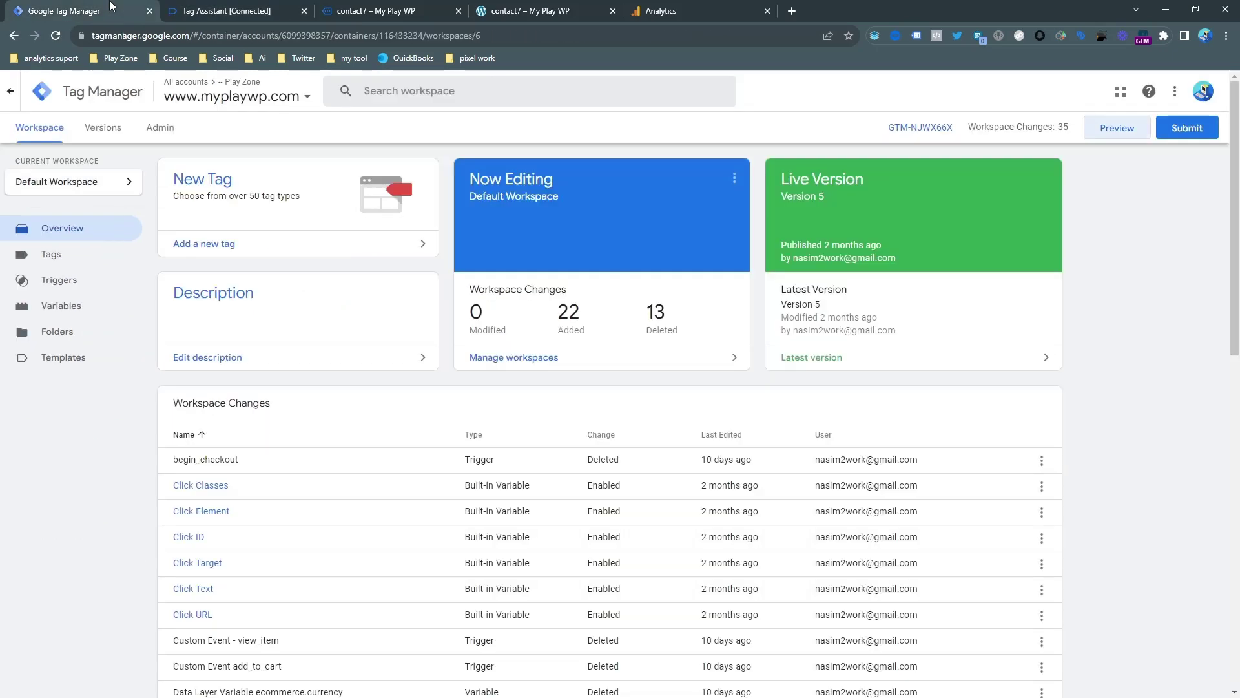
Step: Create a new tag with type Google Analytics: GA4 Event
click(85, 253)
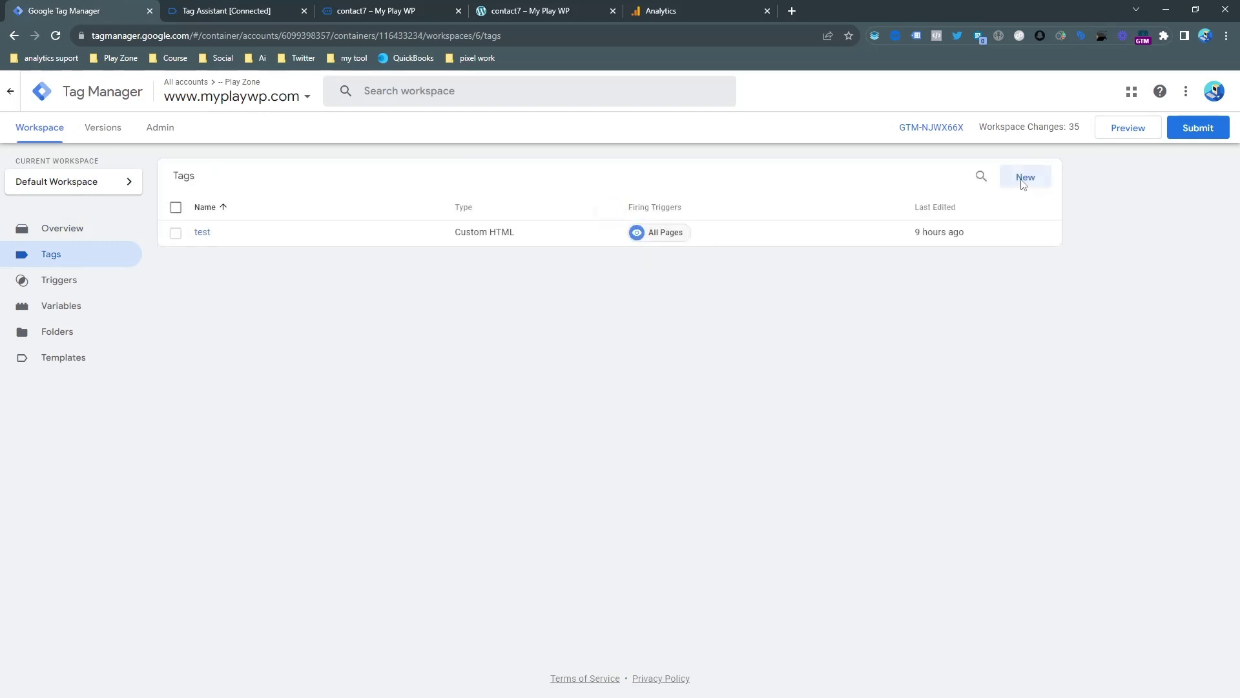
click(1022, 180)
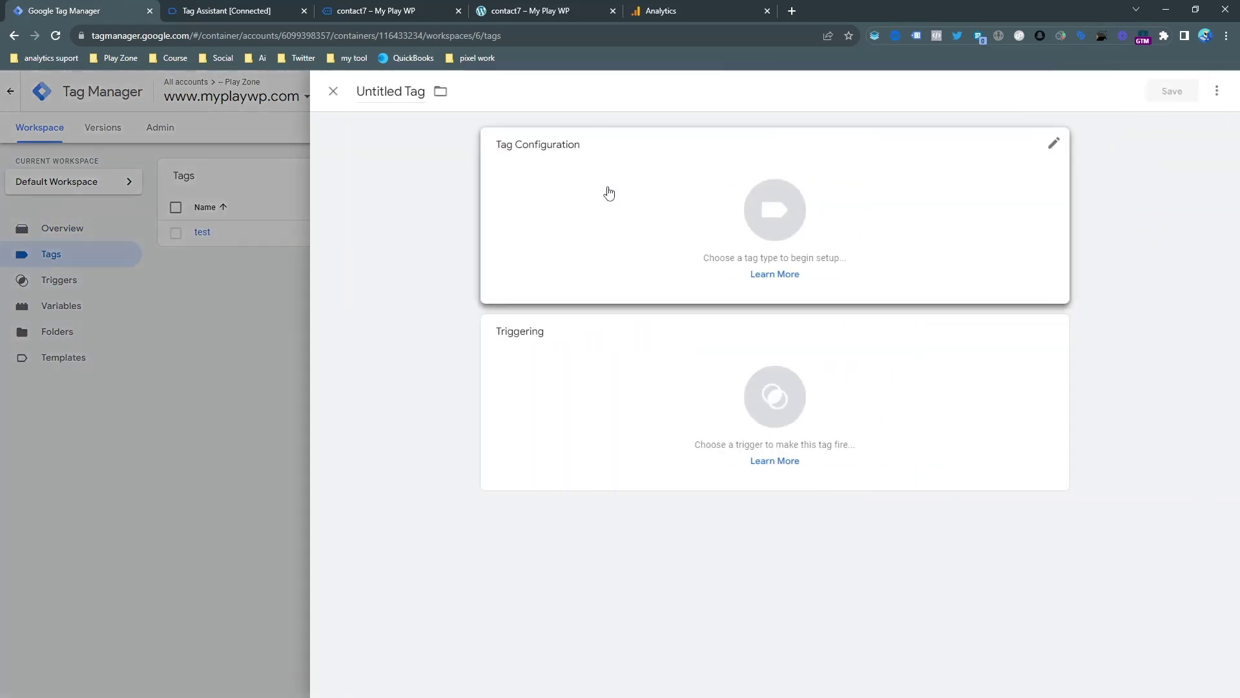
click(608, 193)
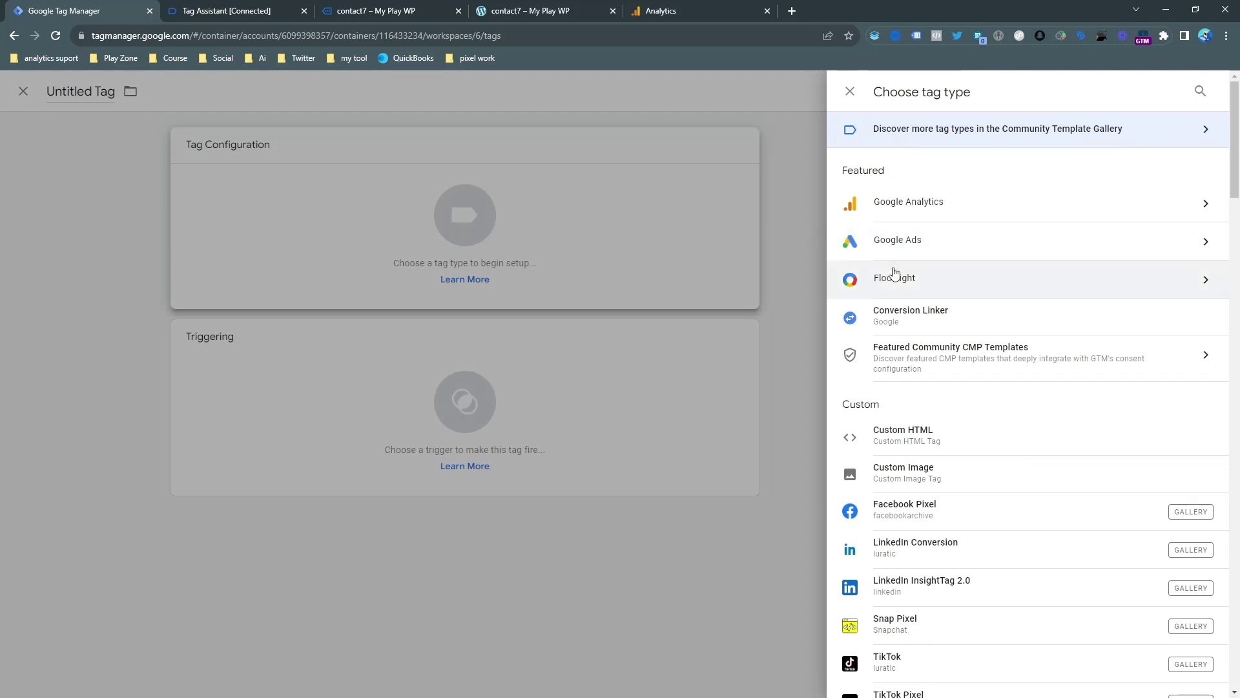
click(928, 209)
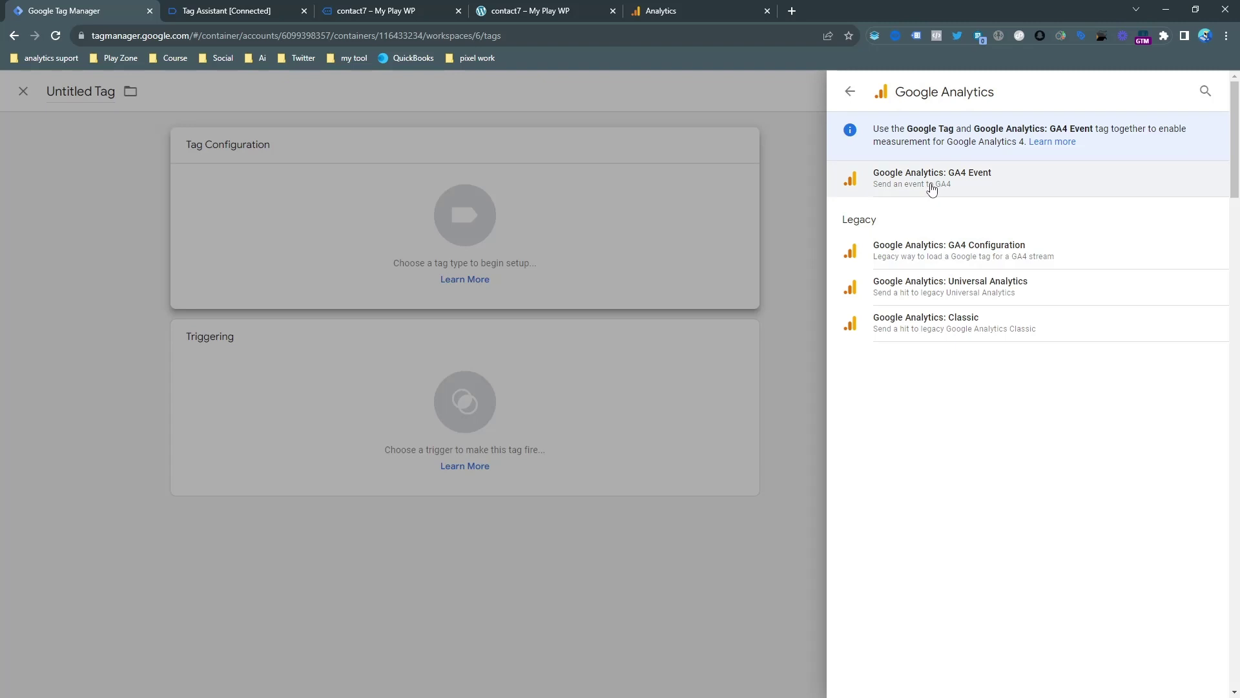
click(931, 188)
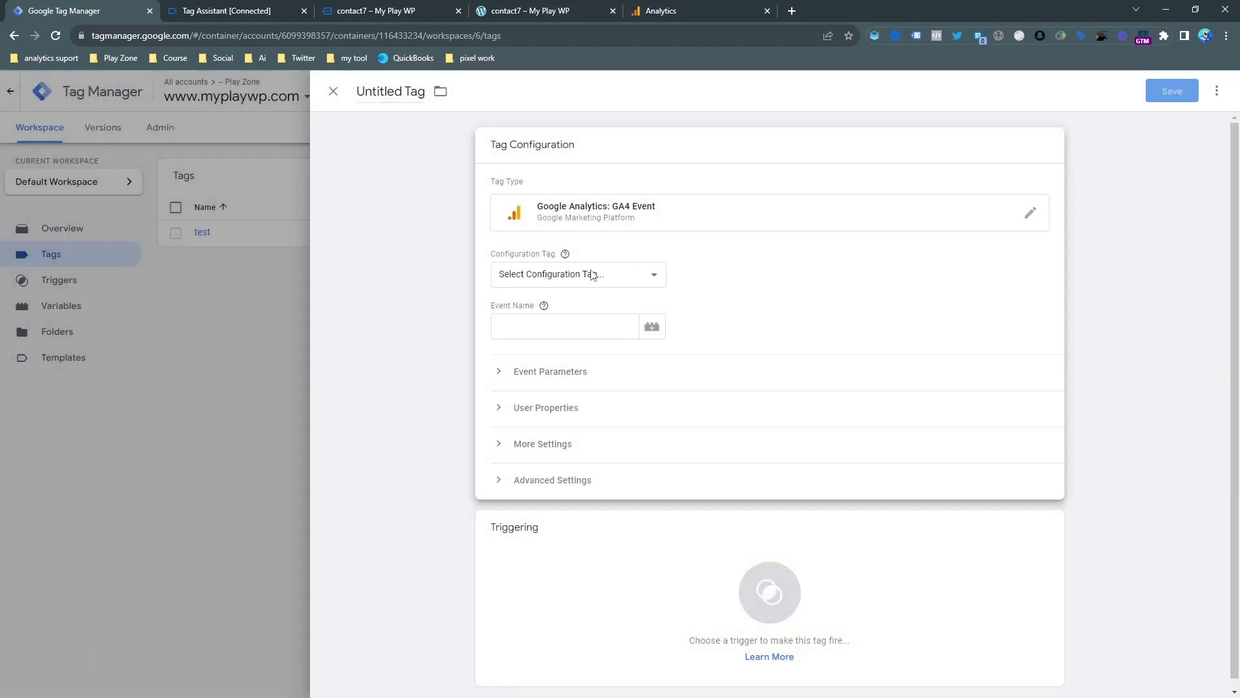
Step: Set the tag's measurement ID manually to G-2ZTP4WXDLY and its event name to 'lead'
click(593, 276)
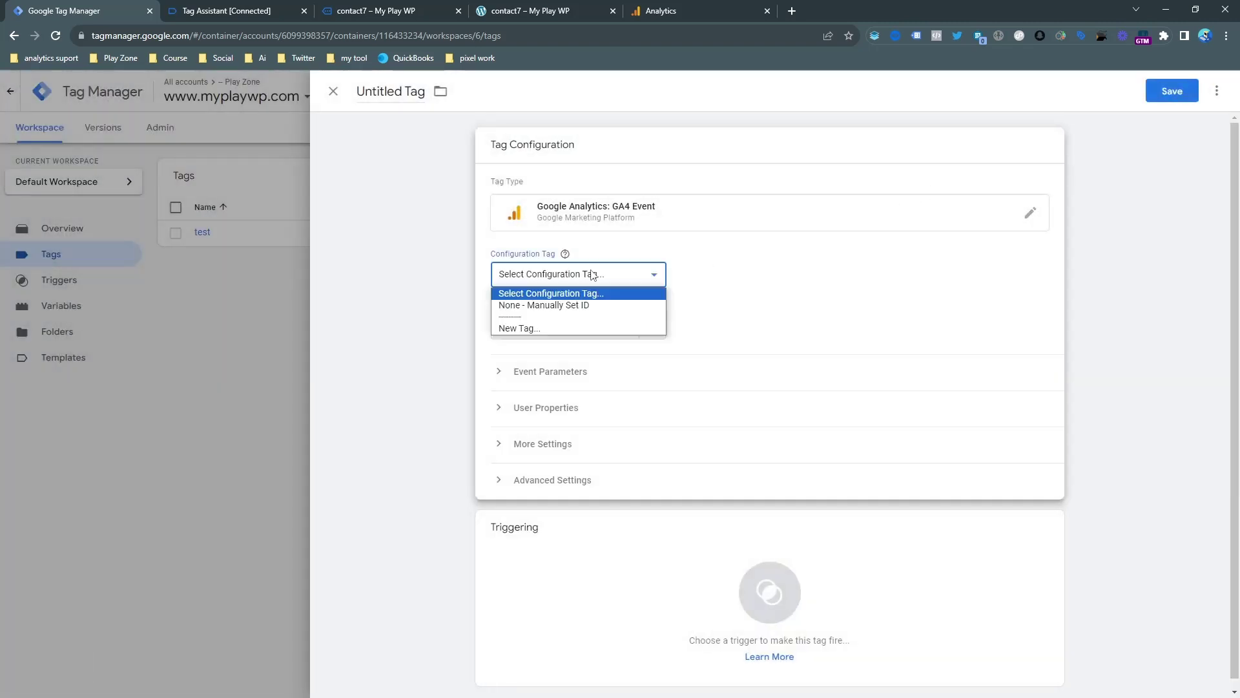
click(581, 305)
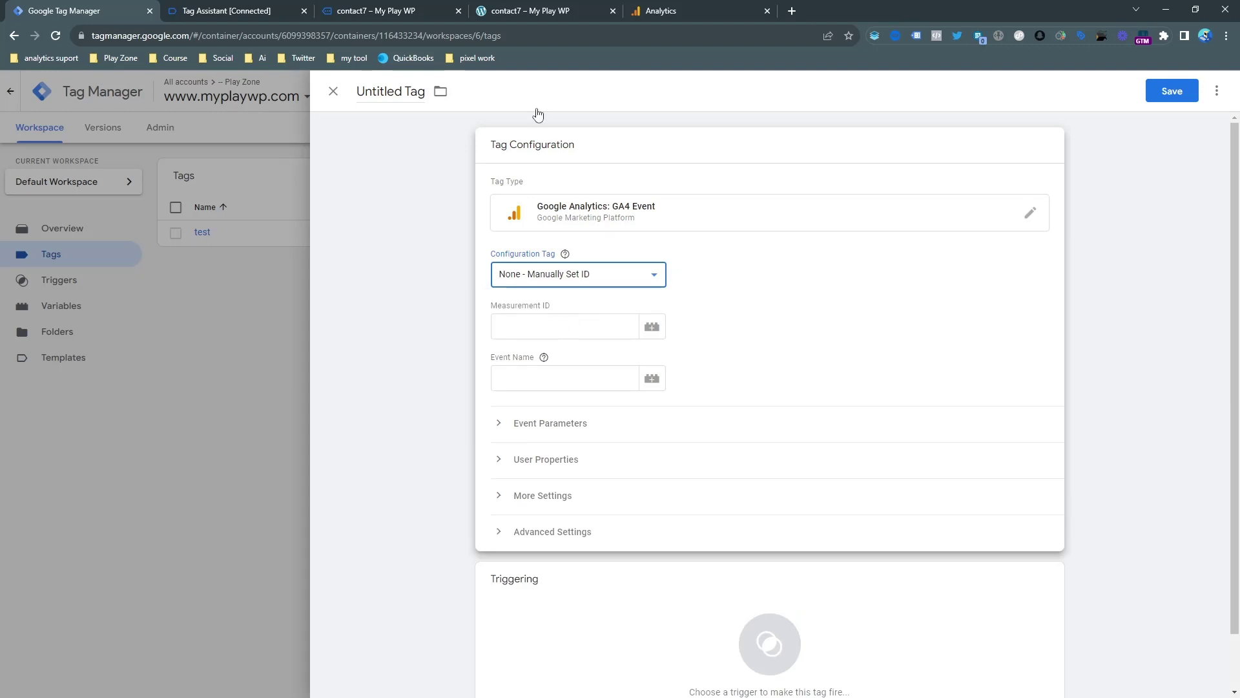
click(670, 10)
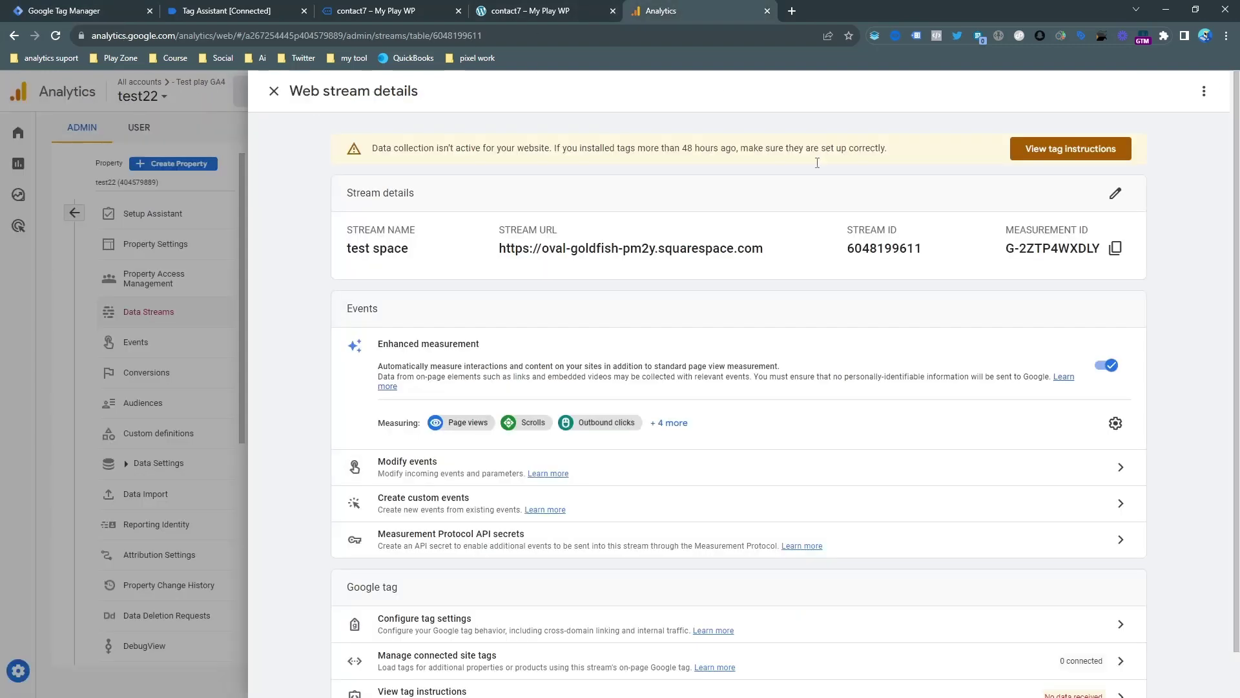
click(1116, 248)
click(220, 11)
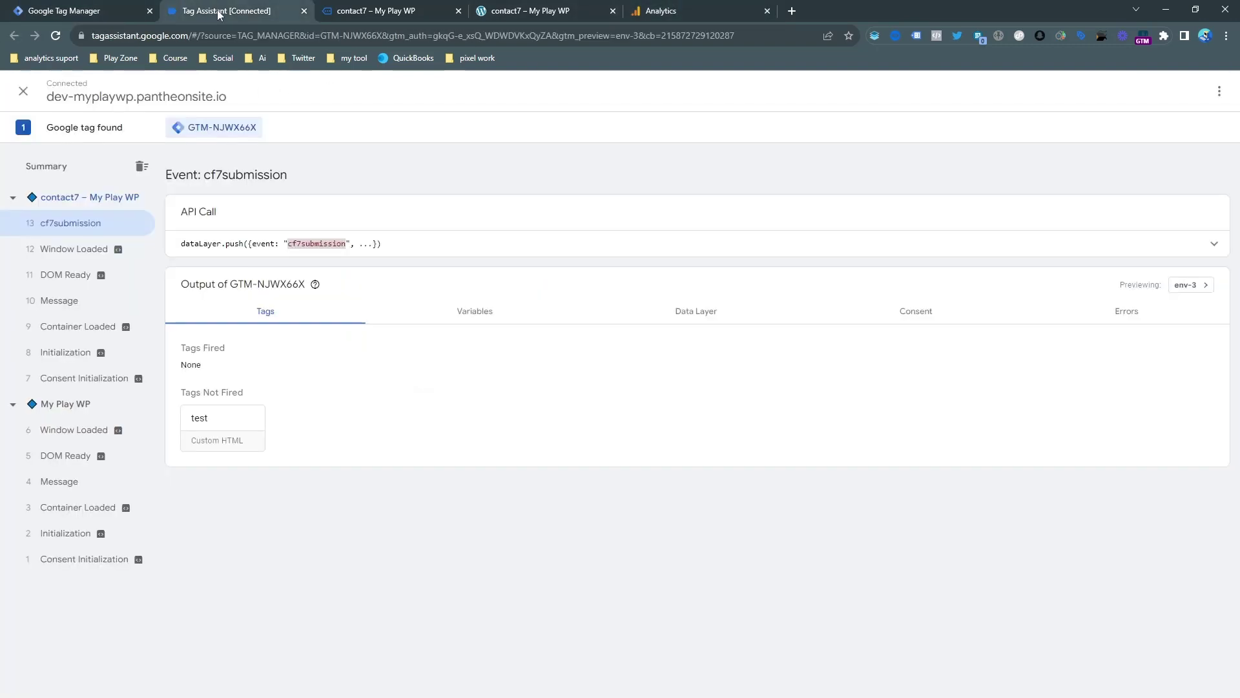
click(111, 6)
right_click(562, 333)
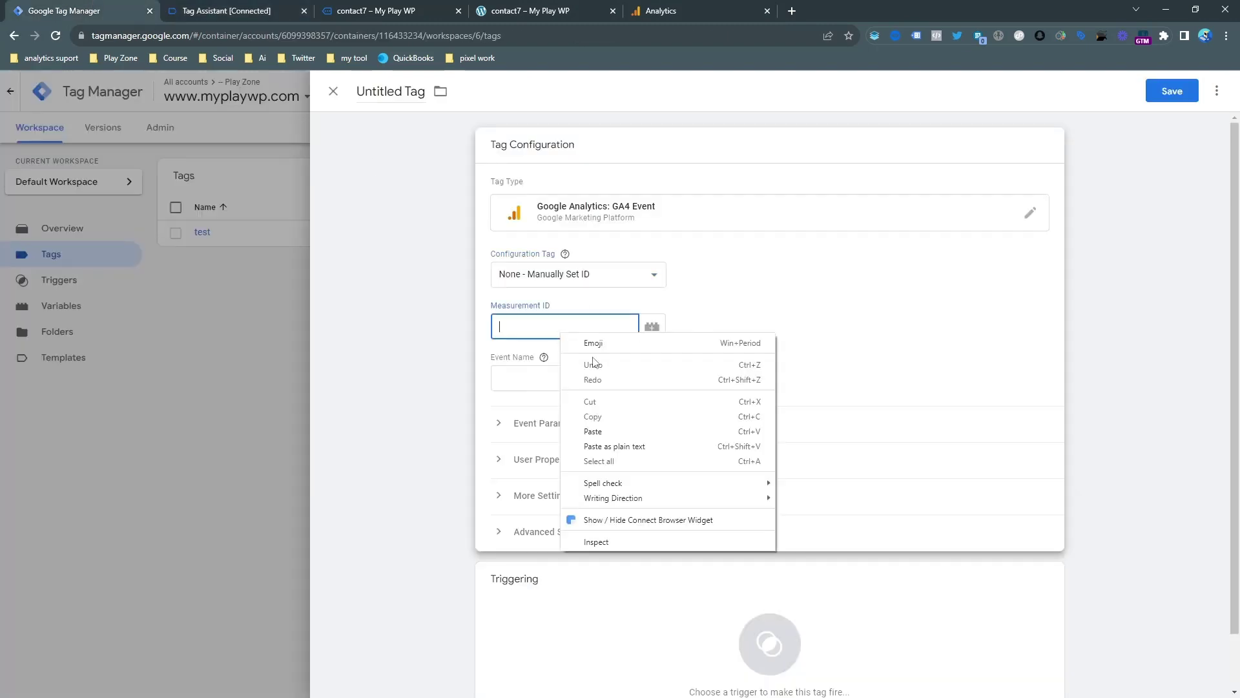
click(601, 432)
click(585, 383)
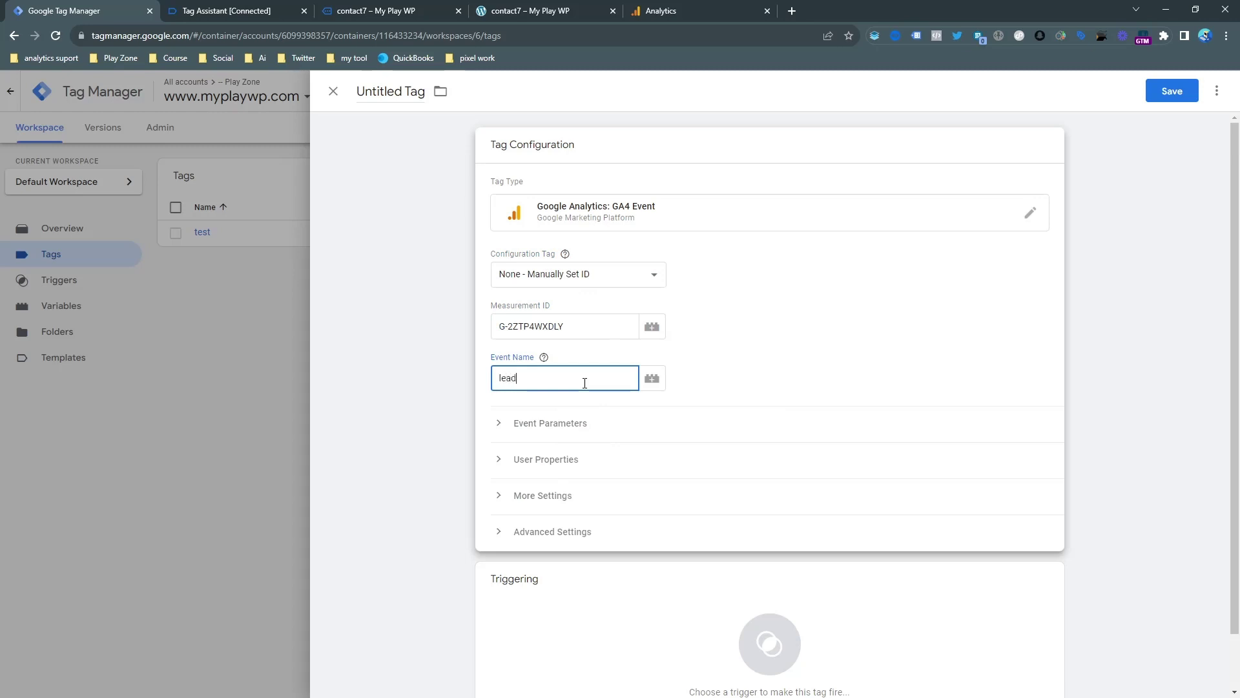
click(562, 633)
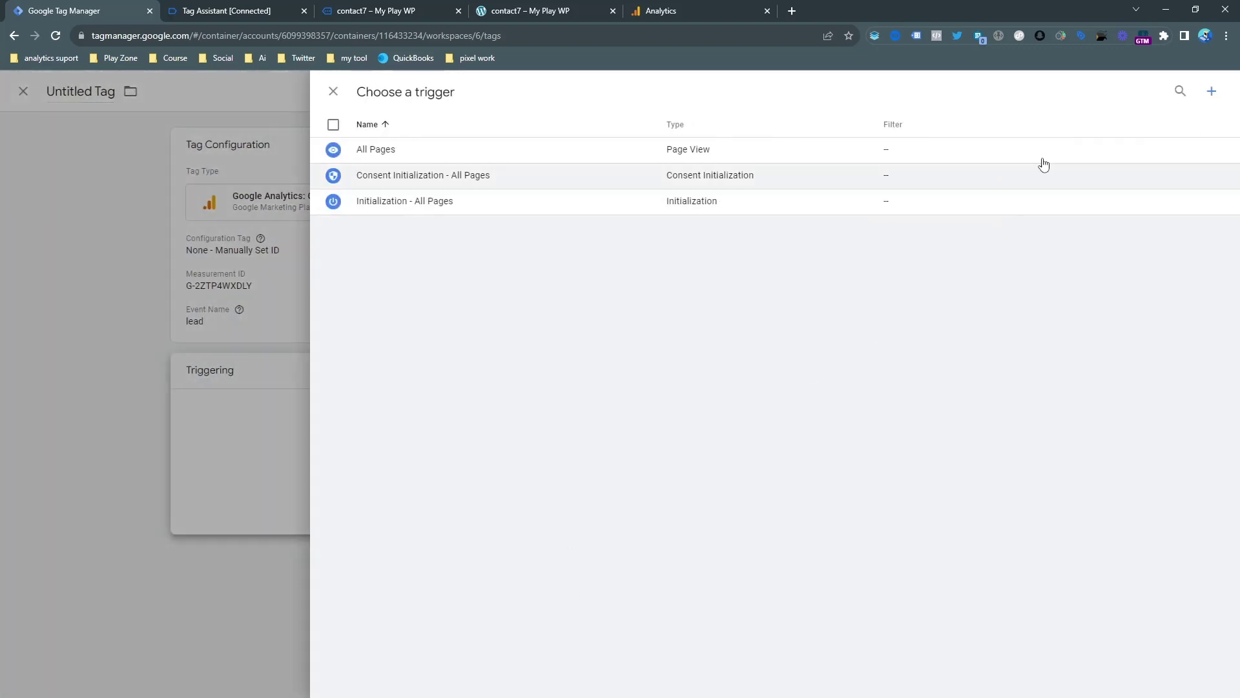
Step: Add a Custom Event trigger with the event name cf7submission copied from Tag Assistant
click(1215, 94)
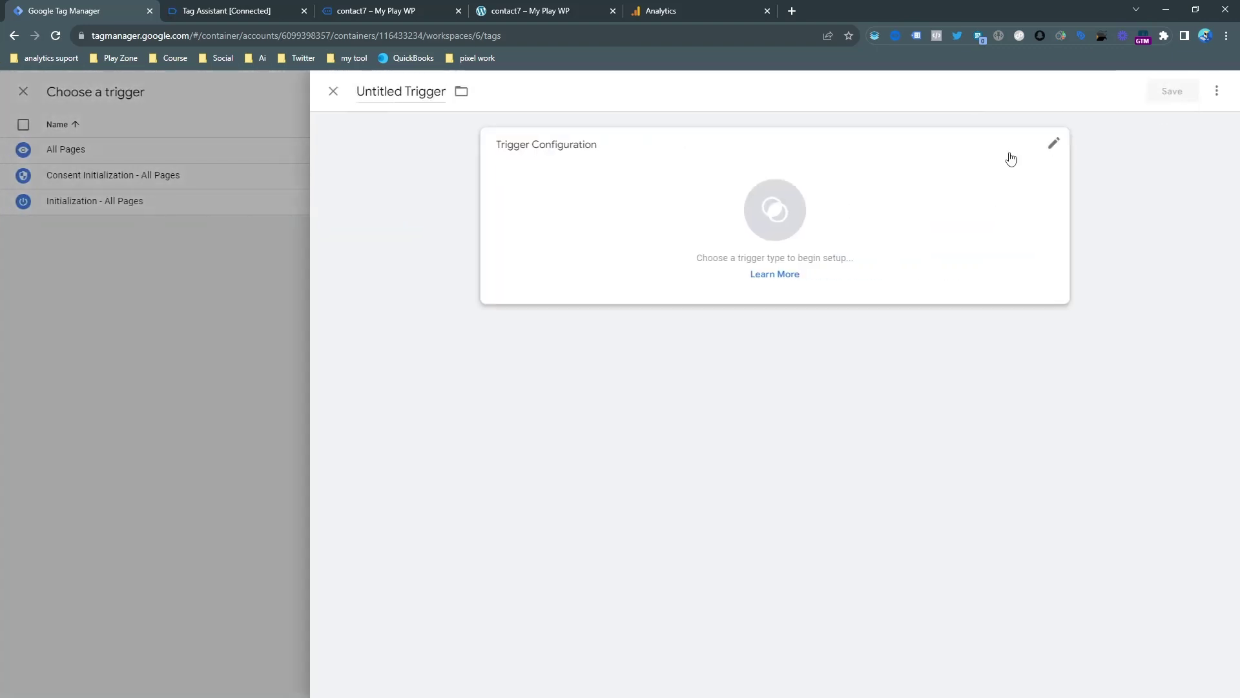
click(801, 197)
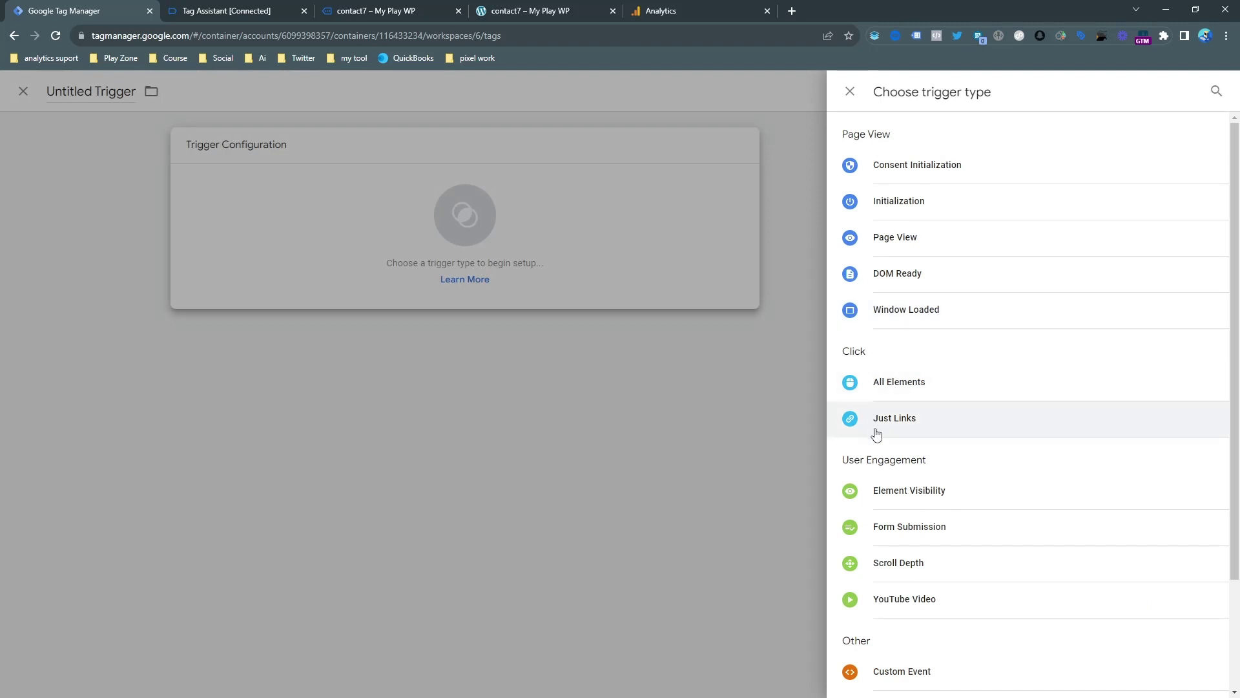
click(907, 673)
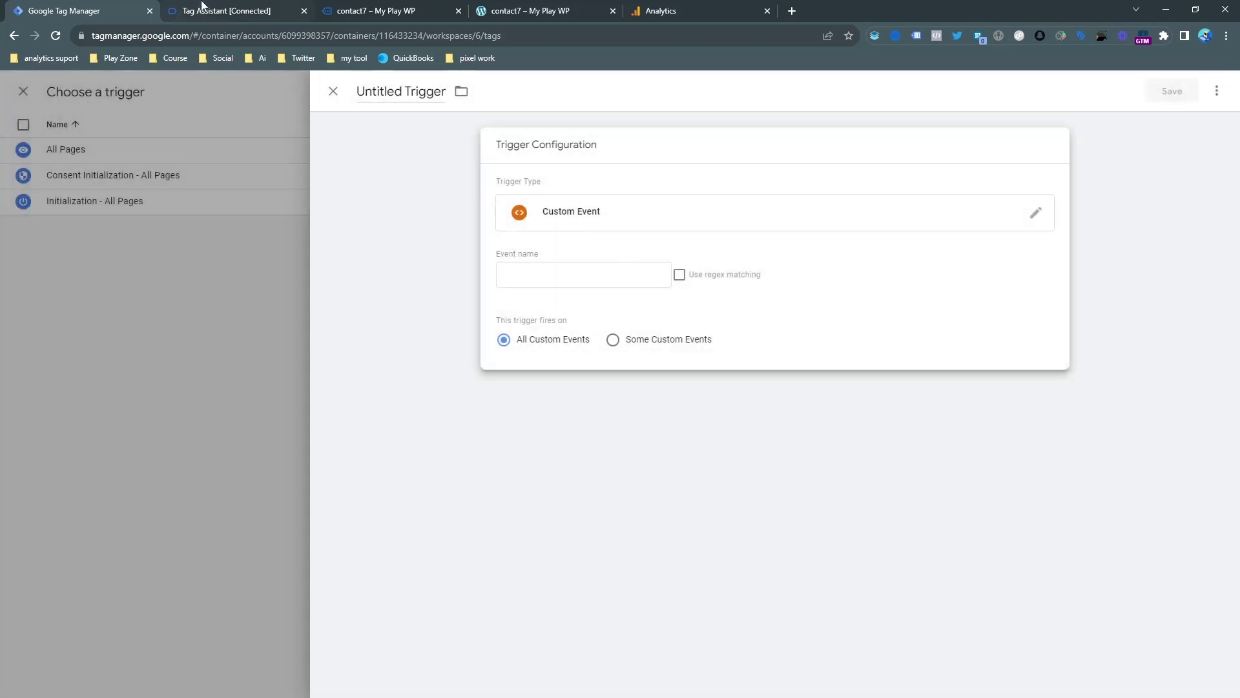
click(202, 7)
right_click(314, 247)
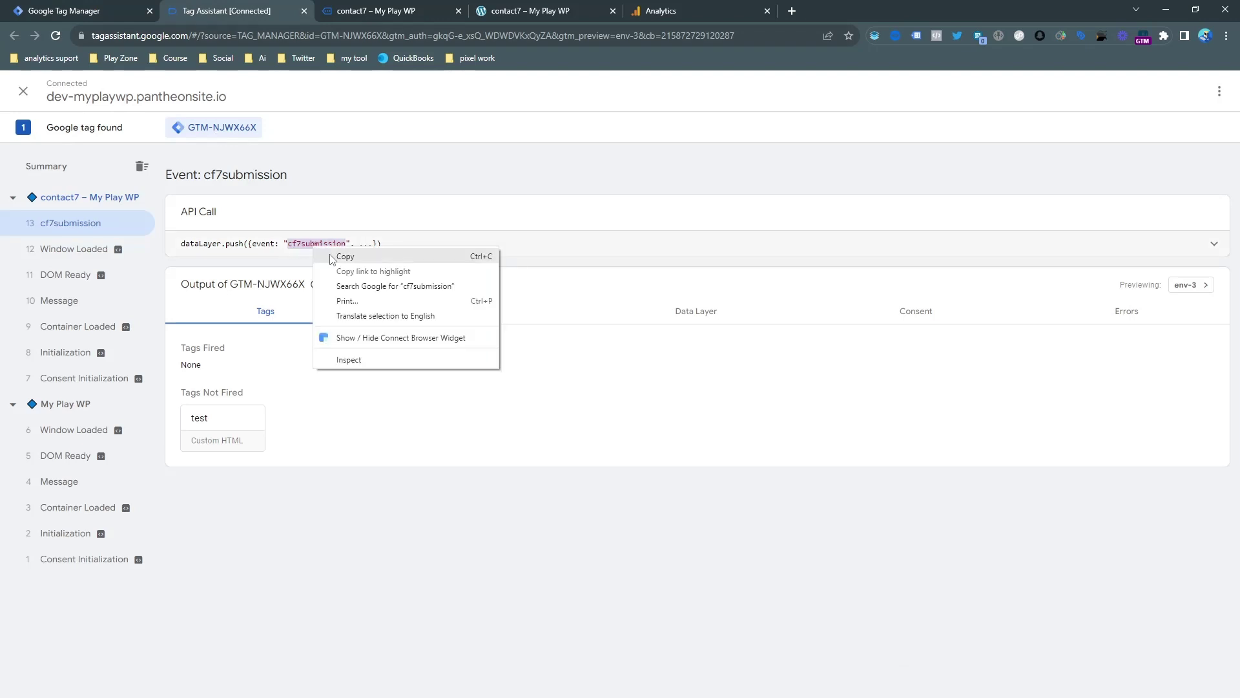
click(336, 255)
click(123, 5)
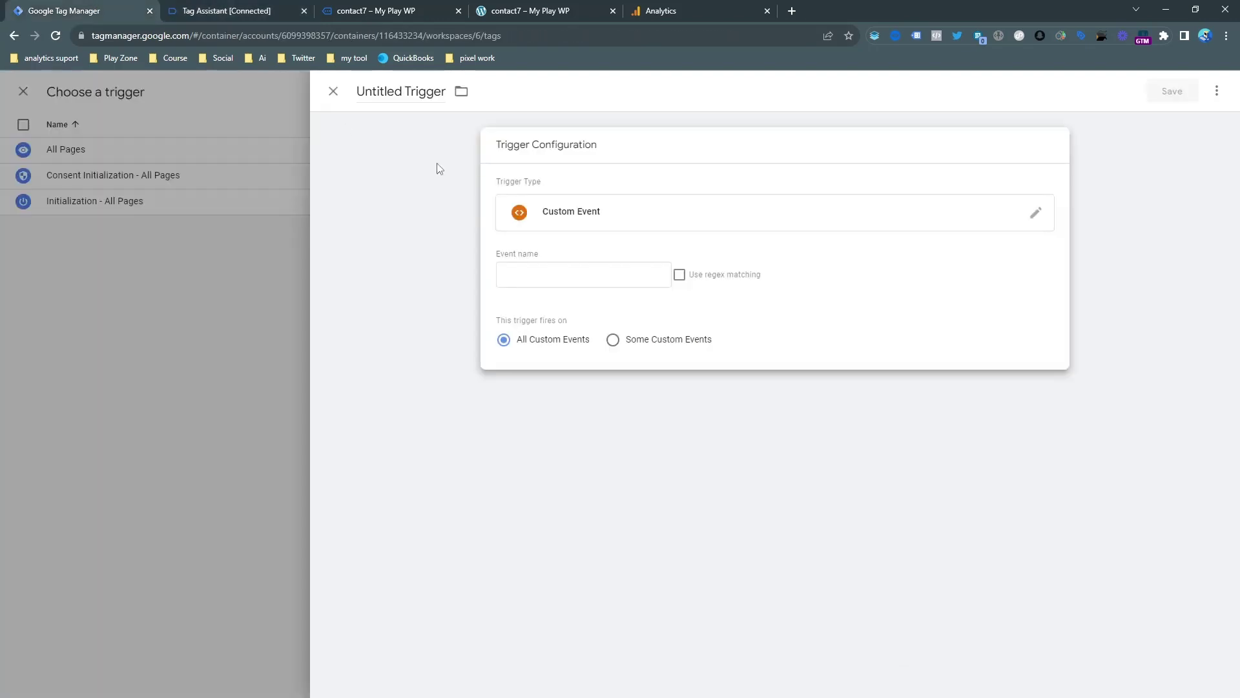
right_click(527, 278)
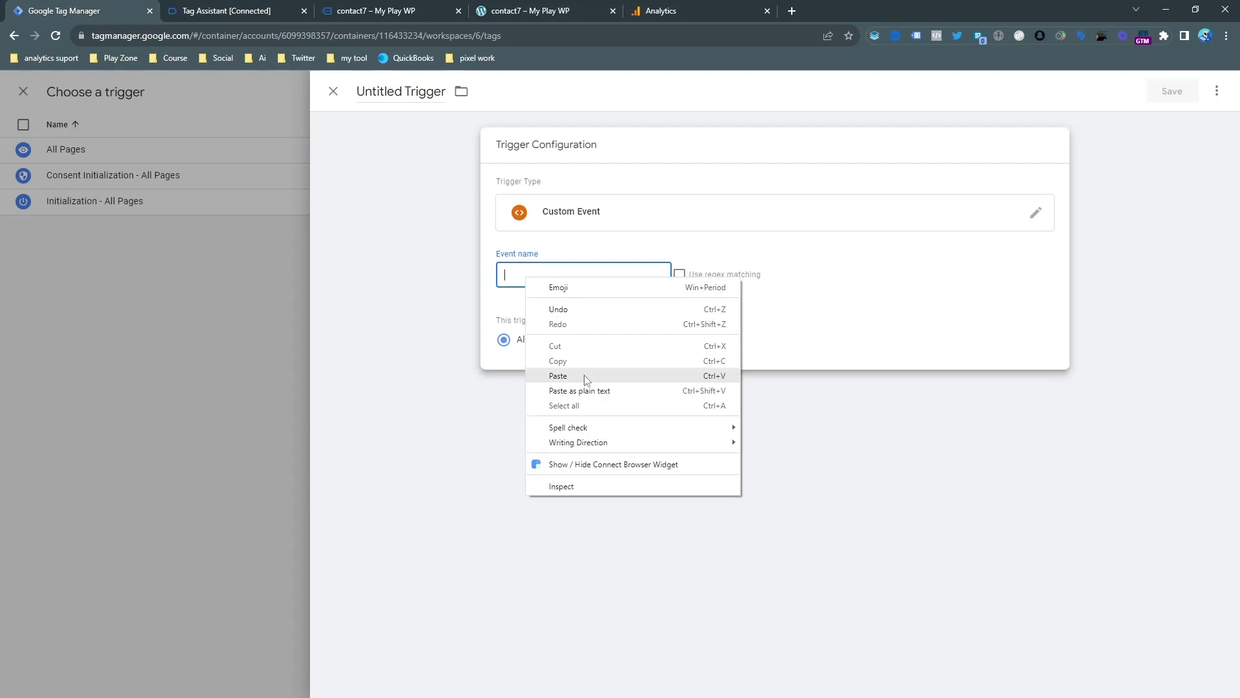
click(558, 376)
Step: Save the new trigger under the name cf7submission
click(1173, 91)
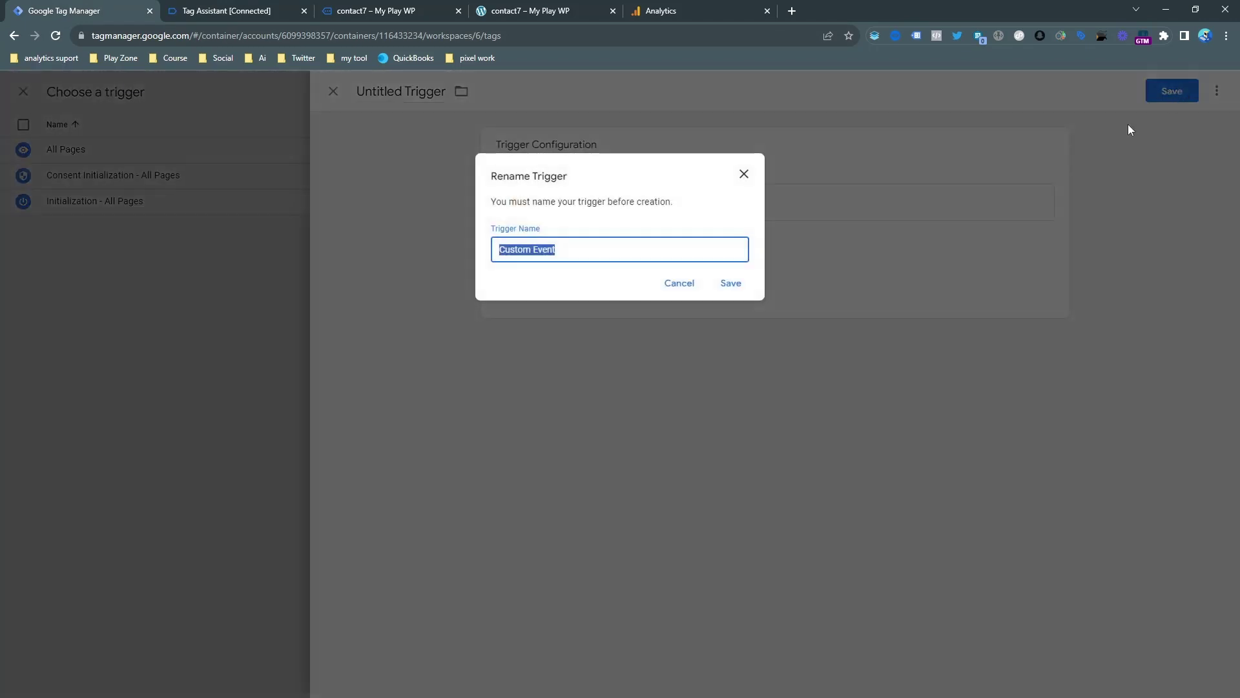
right_click(599, 243)
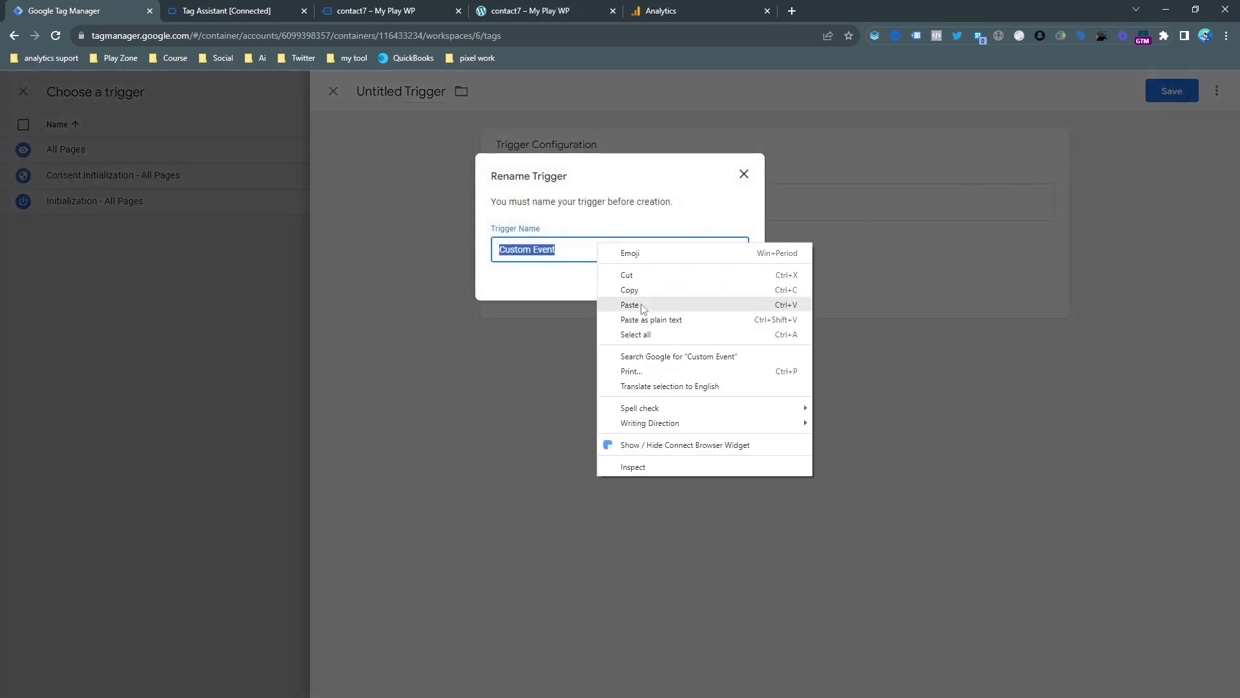
click(639, 301)
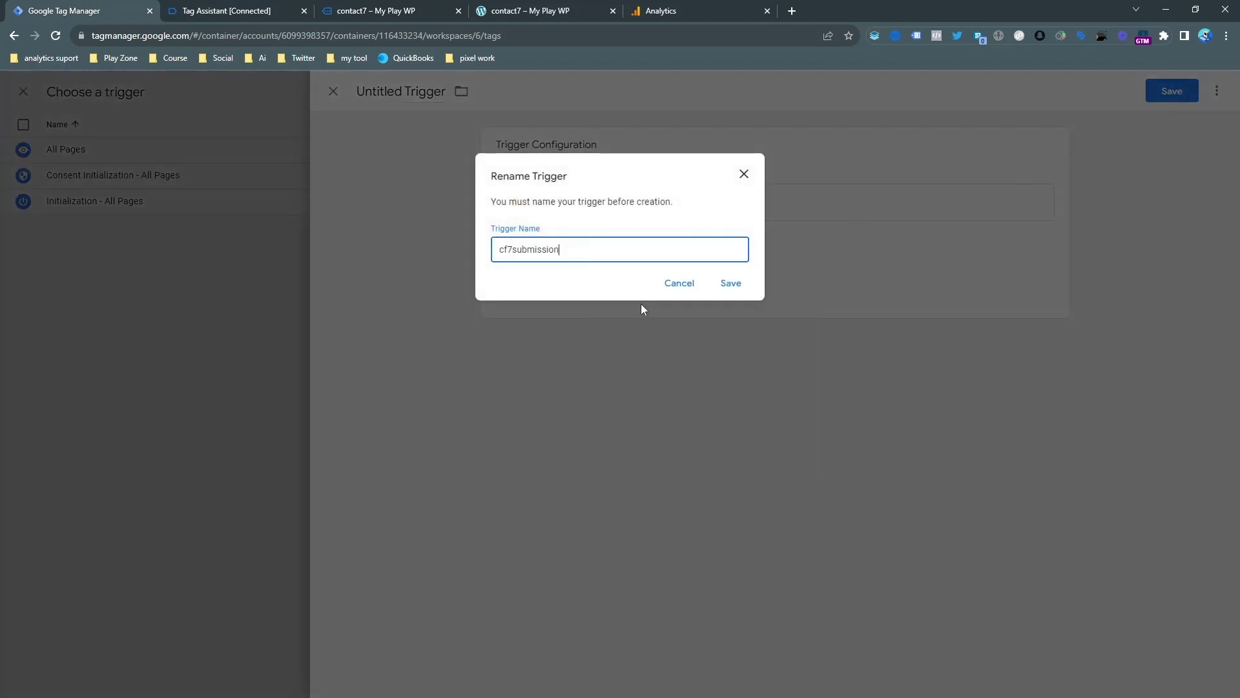
click(732, 285)
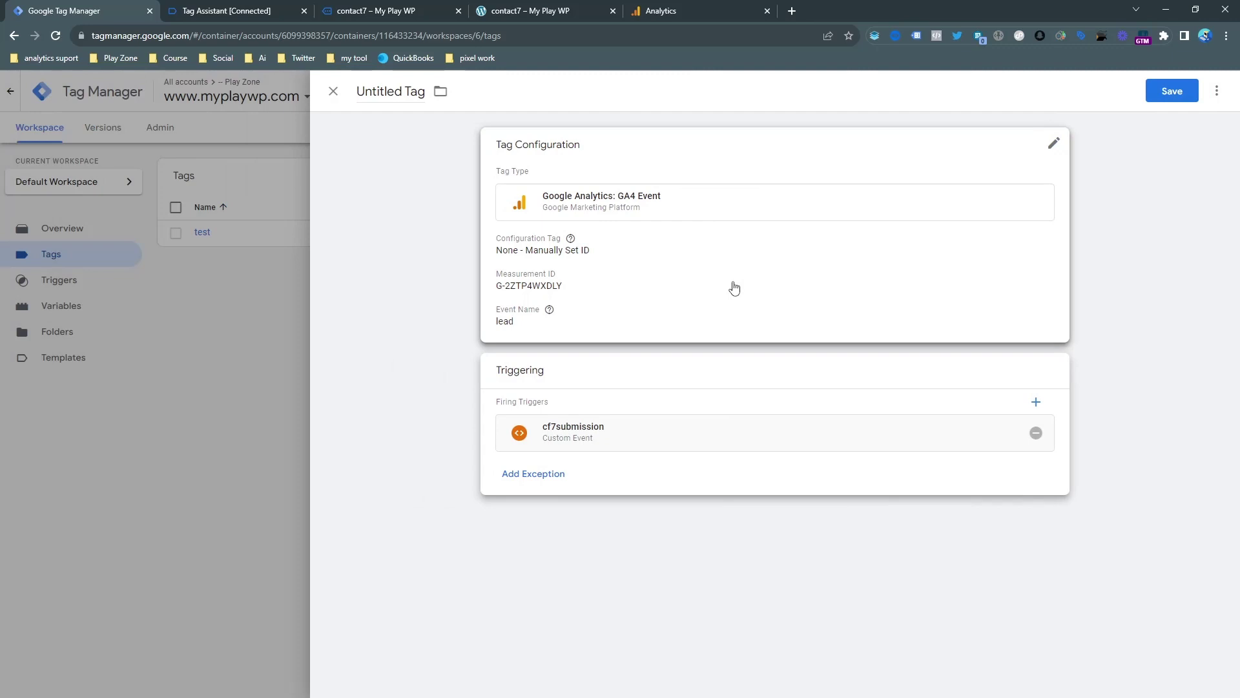
Step: Save the tag, appending '- cf7submission' to its default name
click(1170, 91)
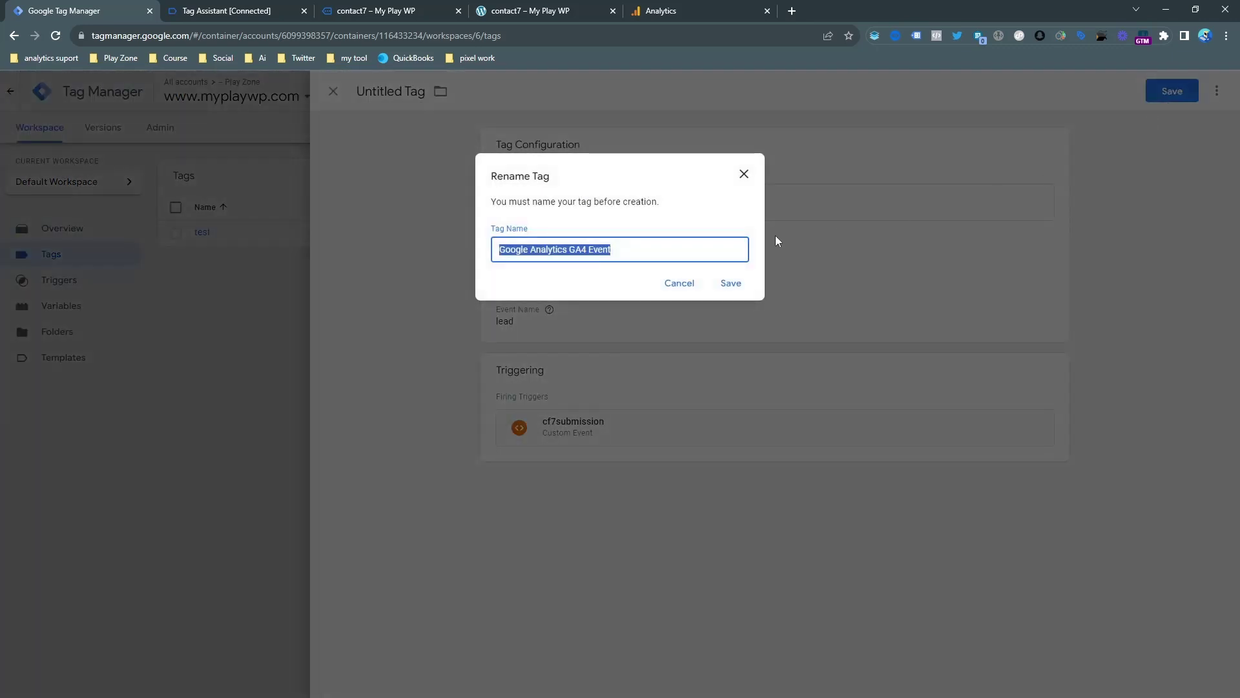
click(682, 245)
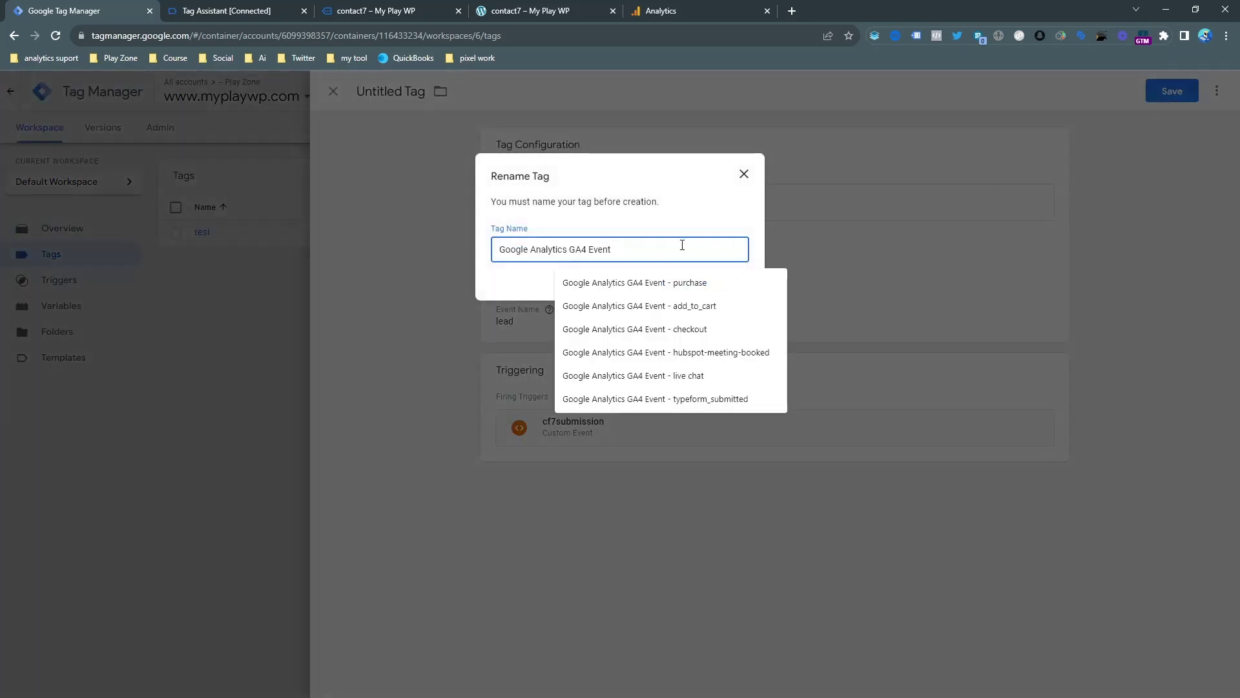
text(- cf7submission)
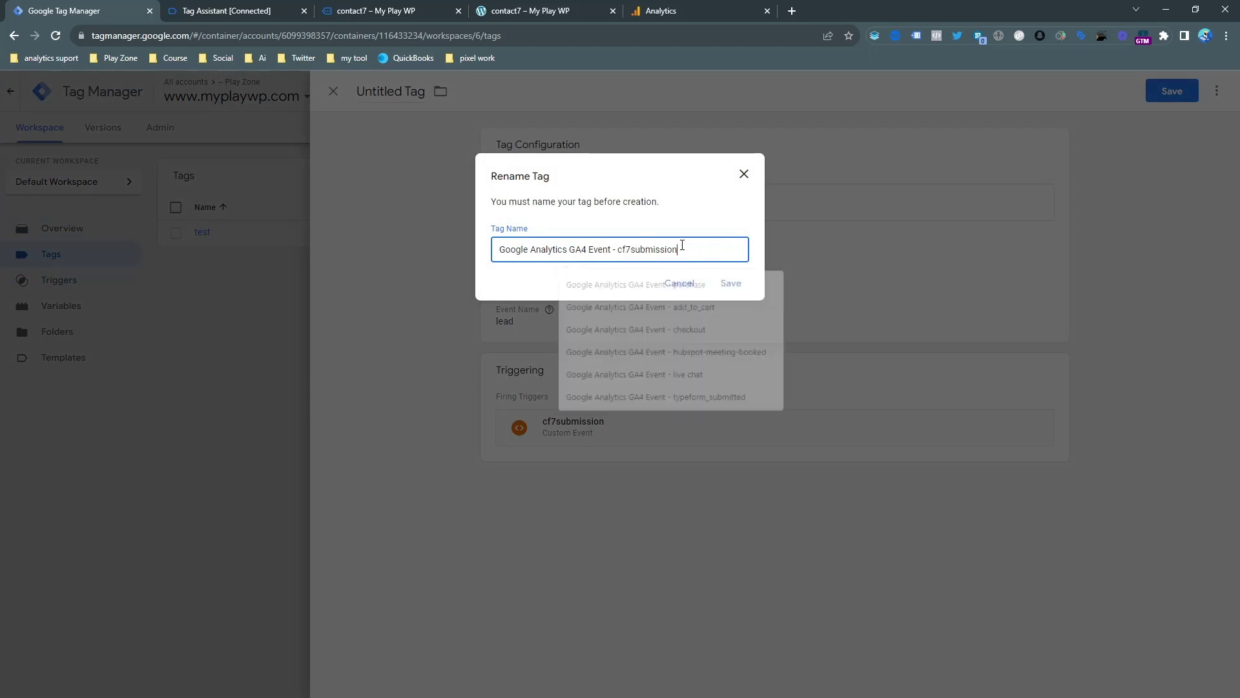
click(733, 286)
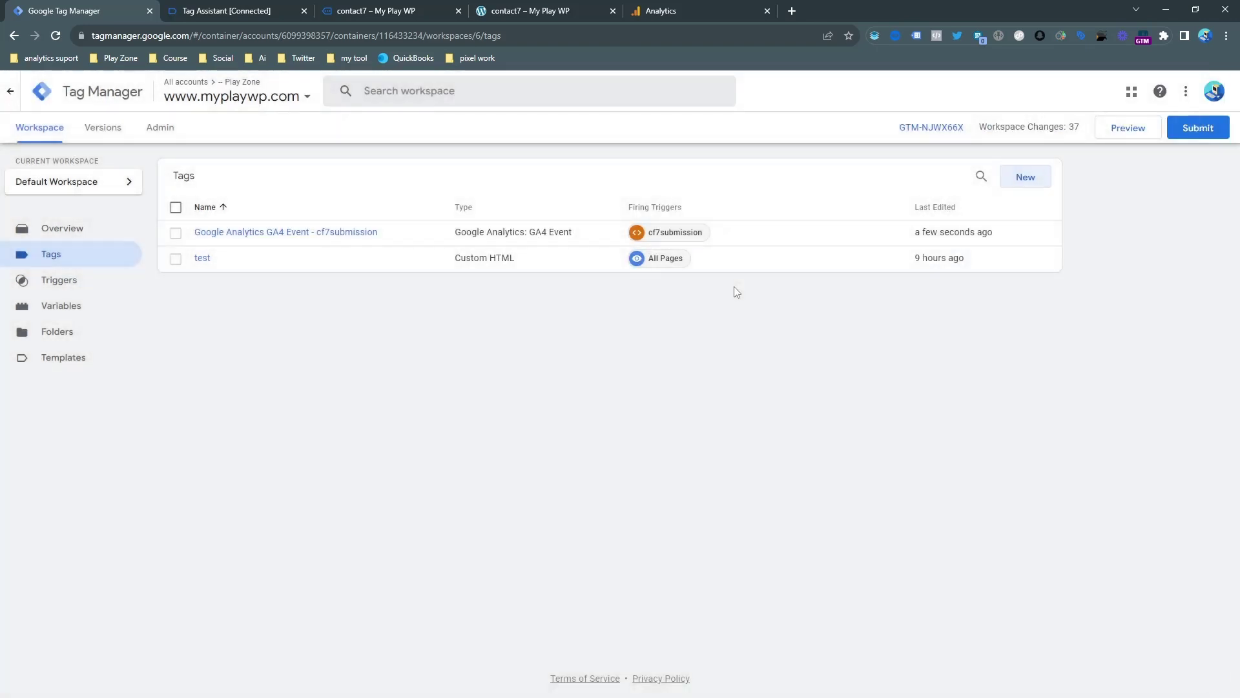
Step: Relaunch preview, autofill the contact7 form's name and phone fields, and check GA4 DebugView
click(1117, 124)
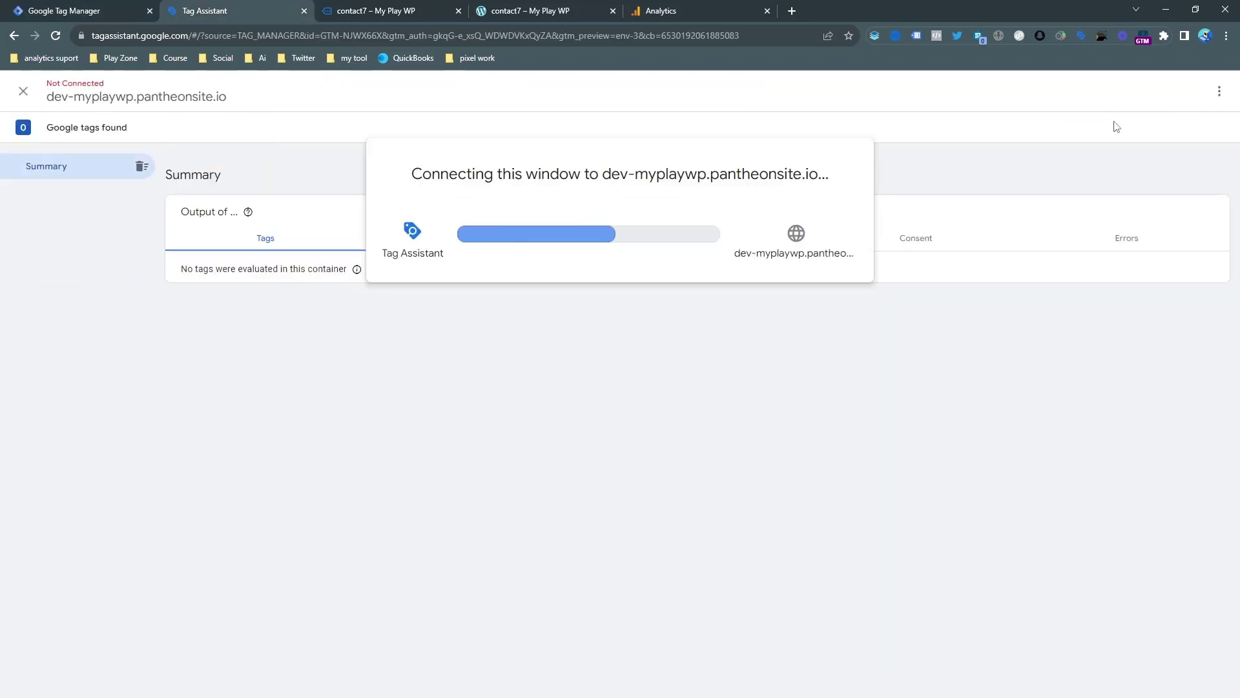
click(352, 12)
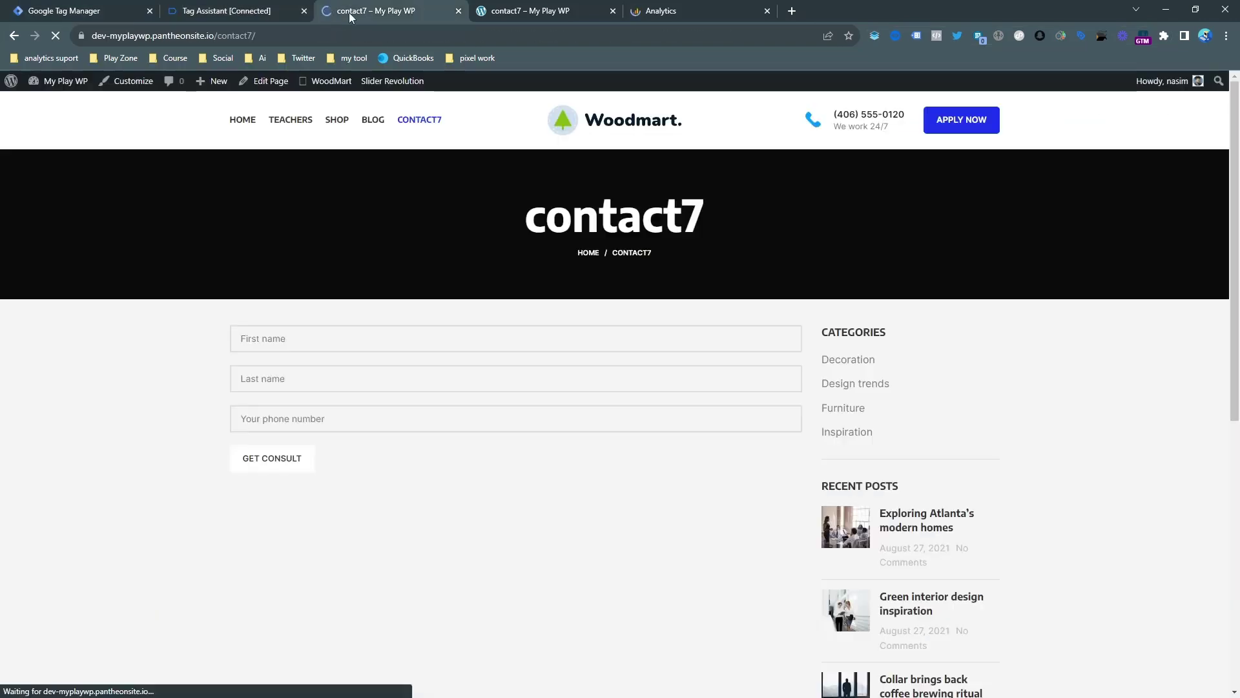
click(307, 334)
click(309, 378)
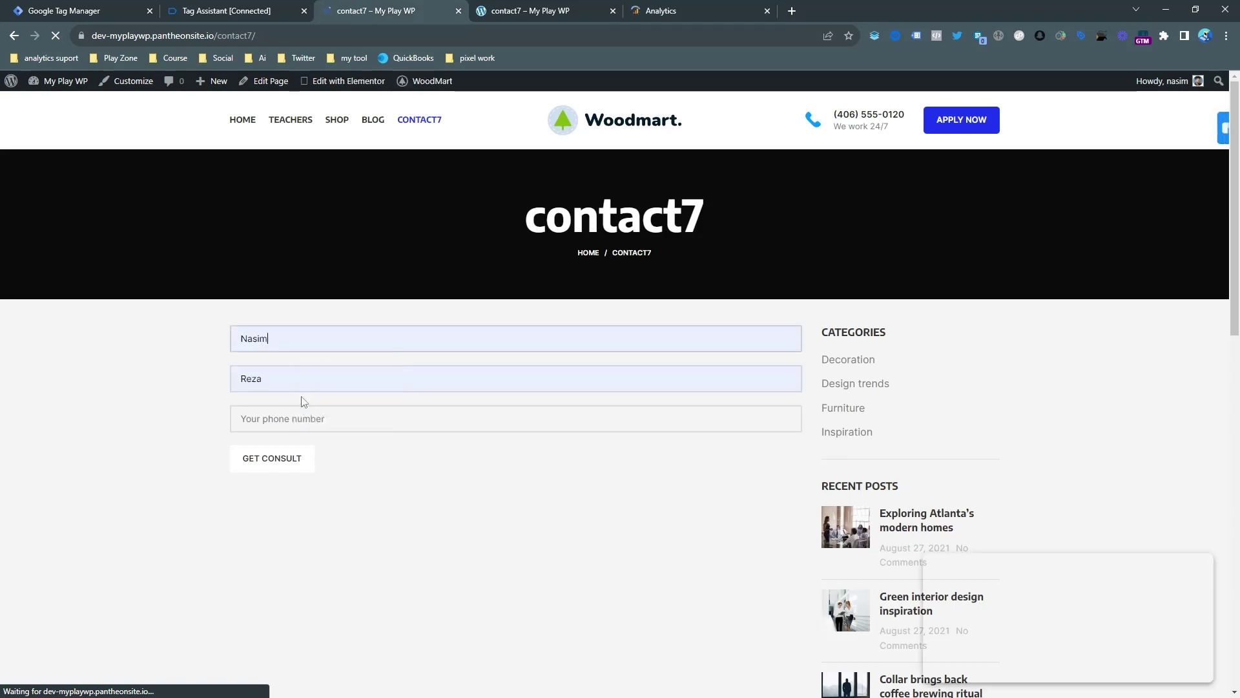
click(307, 418)
click(317, 445)
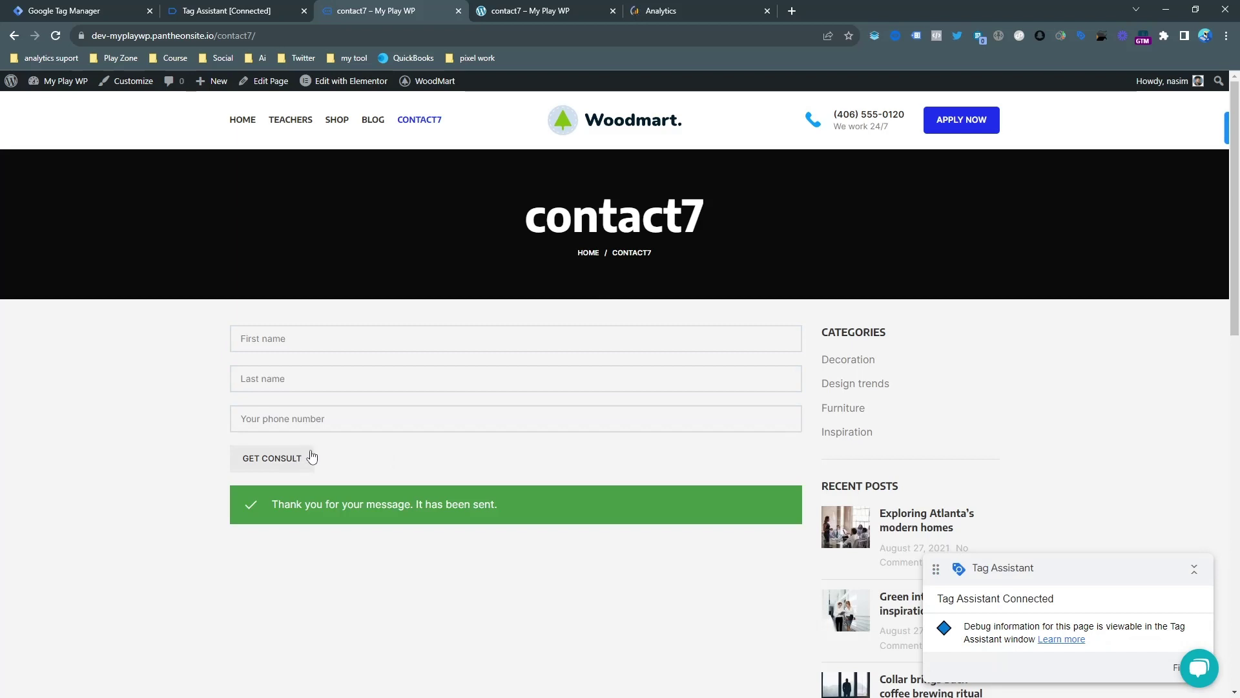
click(675, 11)
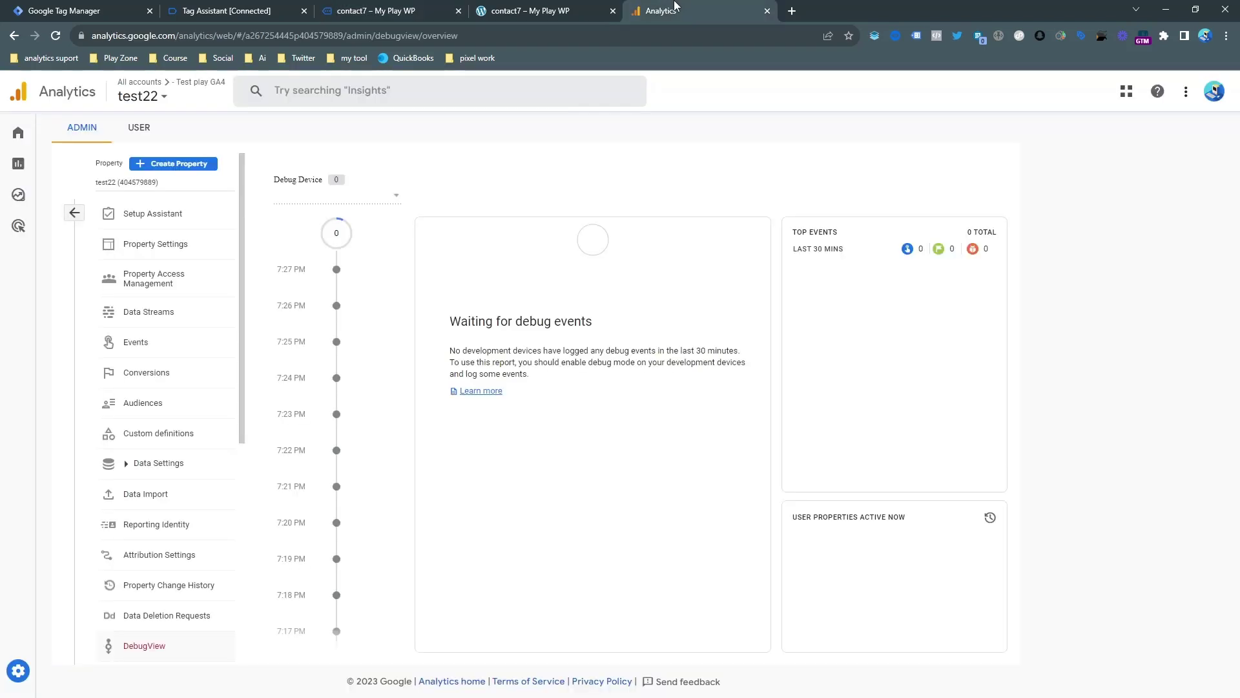
Step: In Tag Assistant, verify the GA4 Event - cf7submission tag fired on cf7submission, sending event 'lead'
click(539, 8)
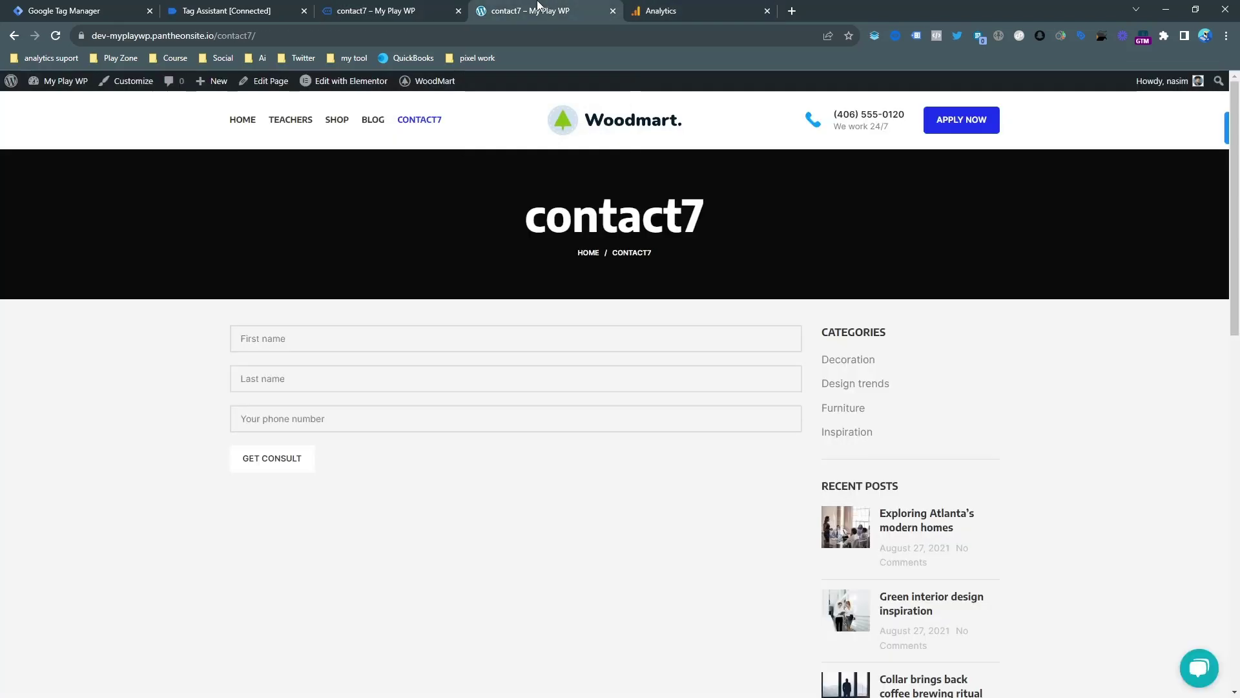
click(432, 7)
click(271, 7)
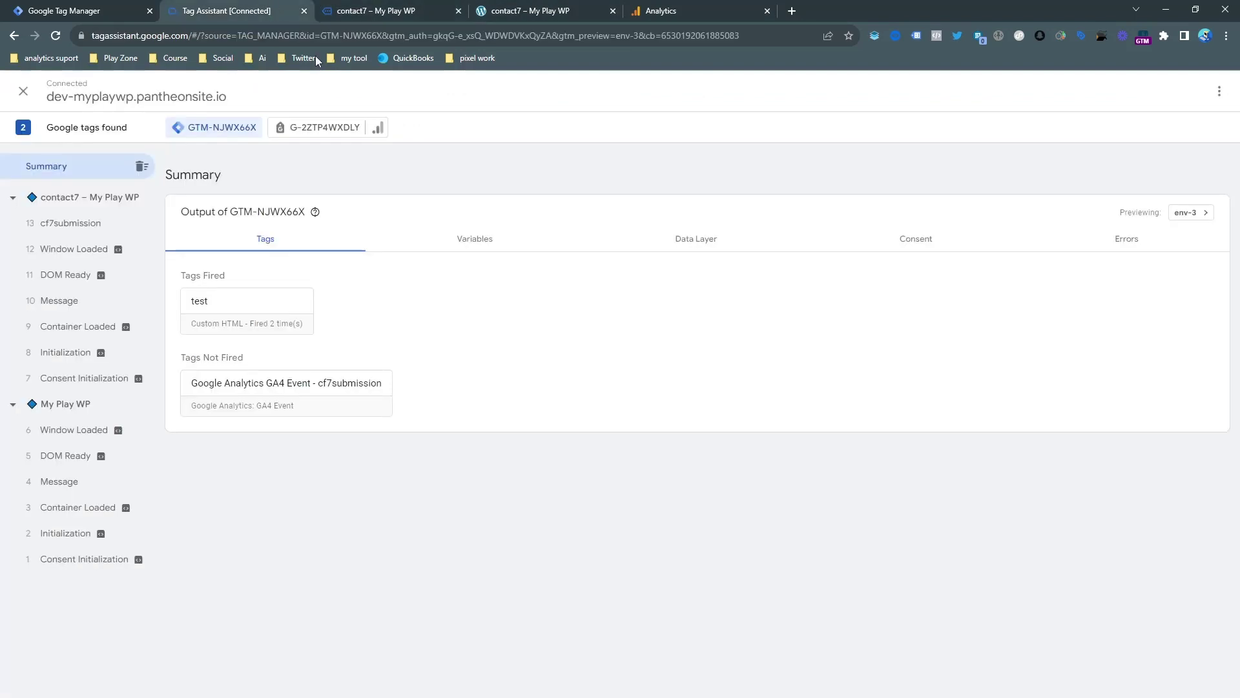
click(107, 228)
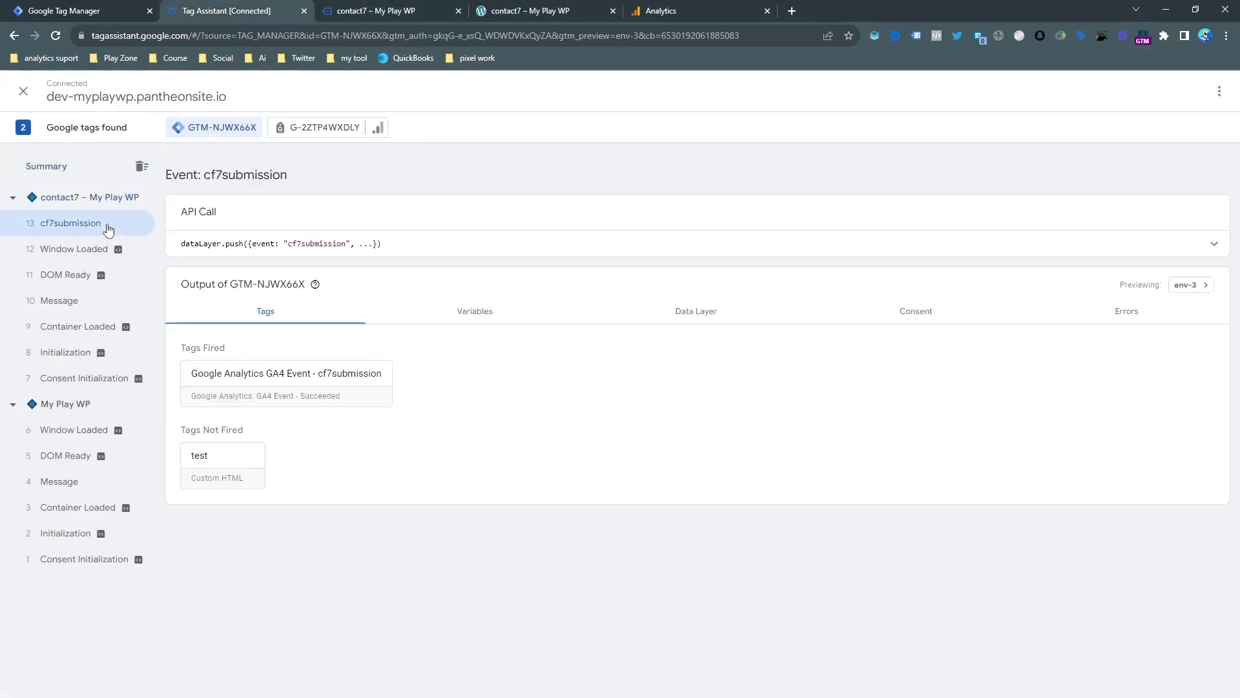
click(265, 381)
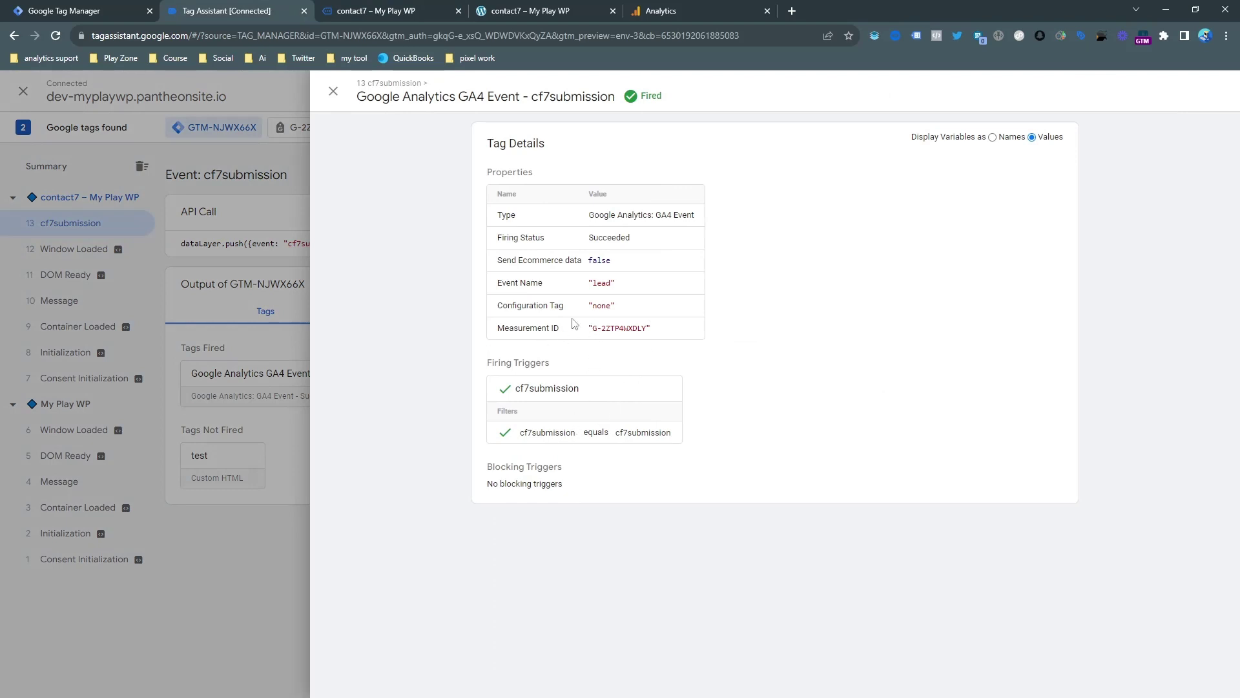
click(661, 11)
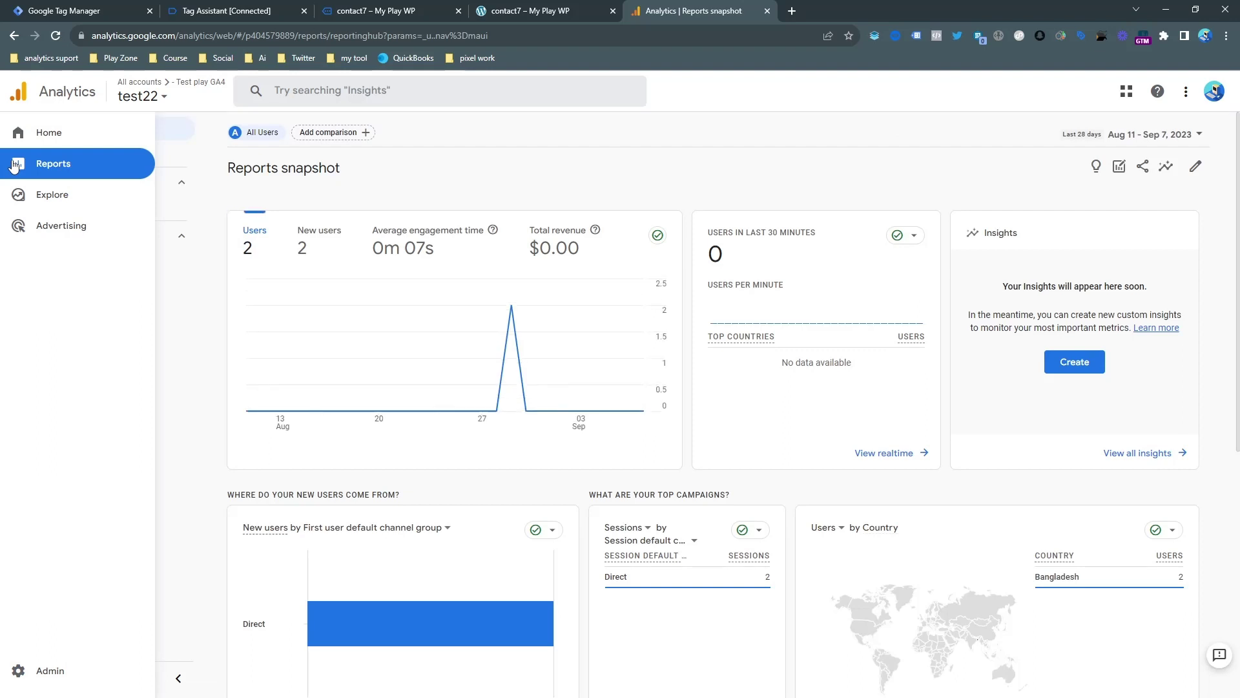
Step: Open the Realtime overview and find the lead event with a count of 1
scroll(517, 362, down, 3)
scroll(547, 342, up, 3)
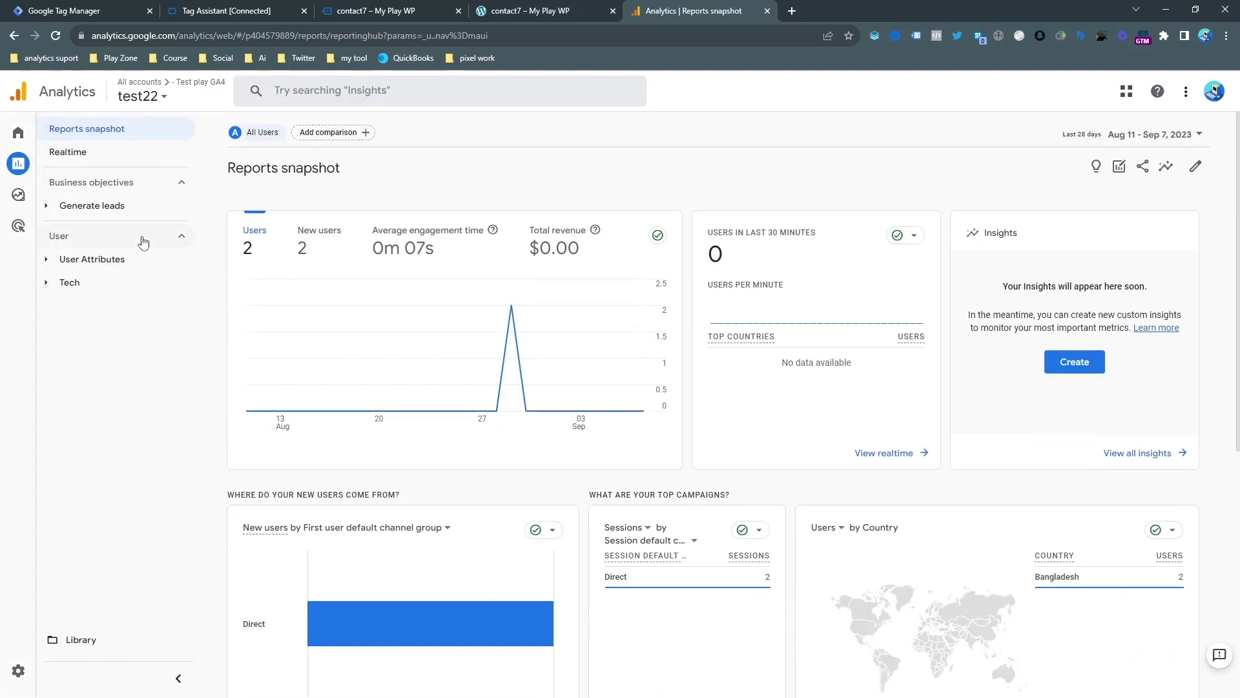
click(106, 158)
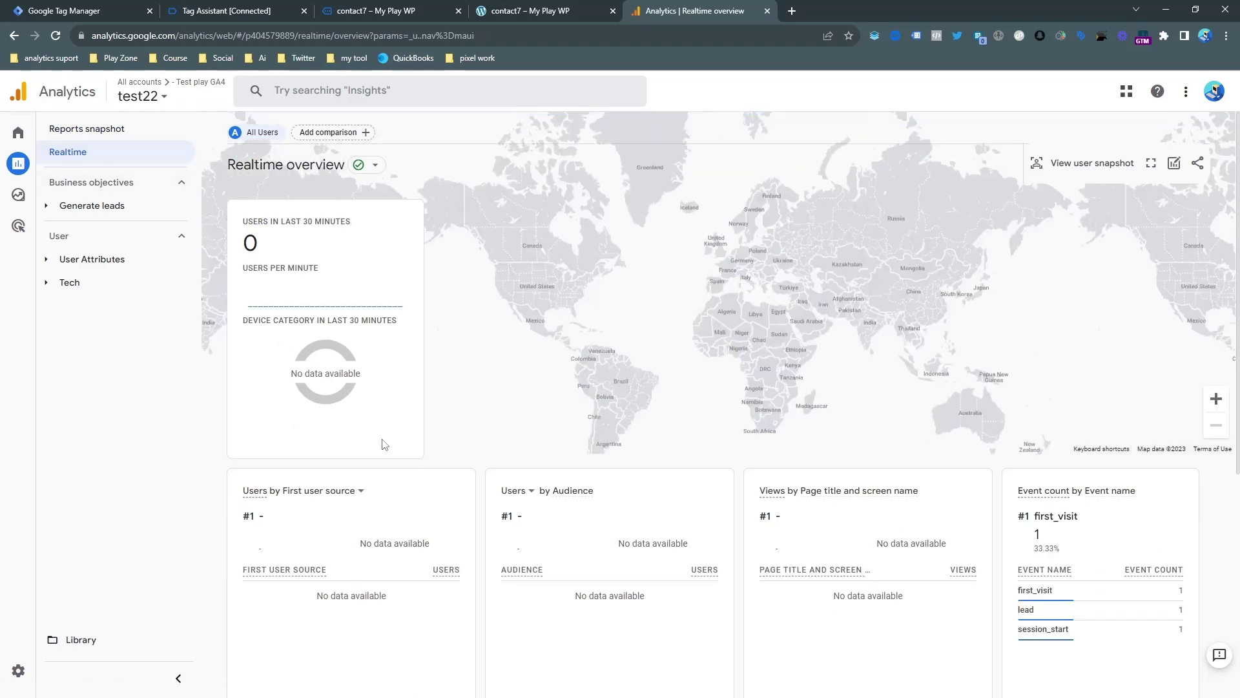
scroll(552, 446, down, 1)
scroll(552, 445, down, 1)
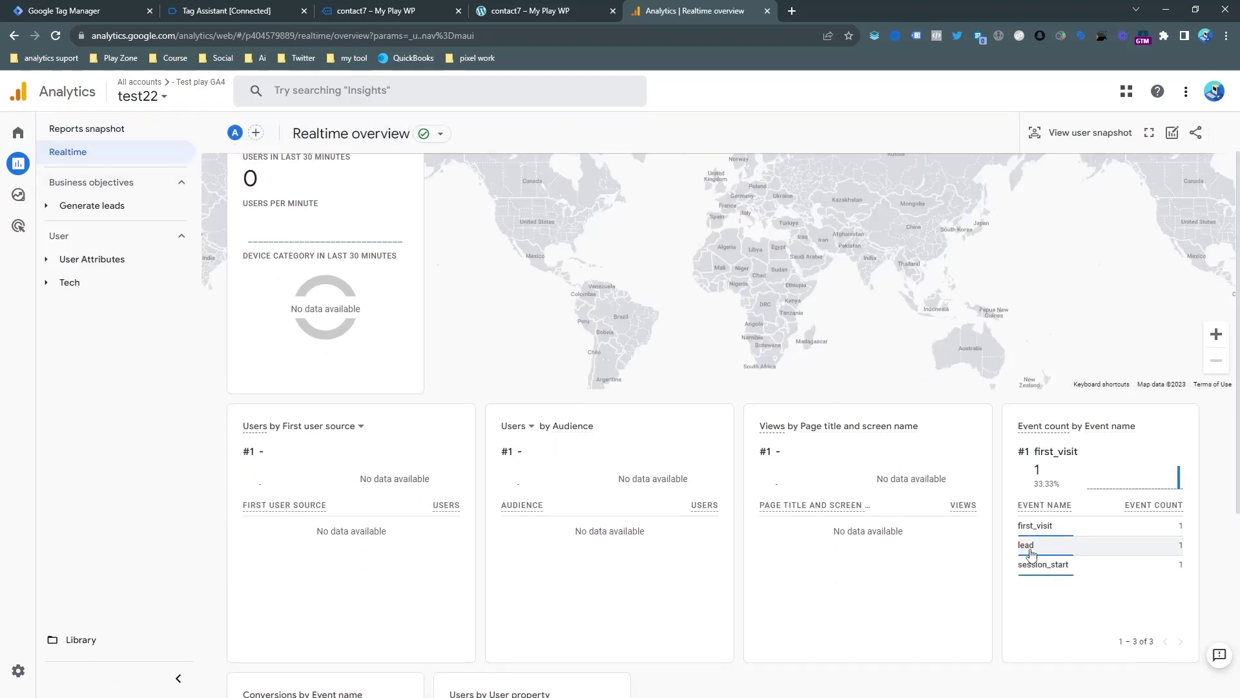
mouse_move(1021, 558)
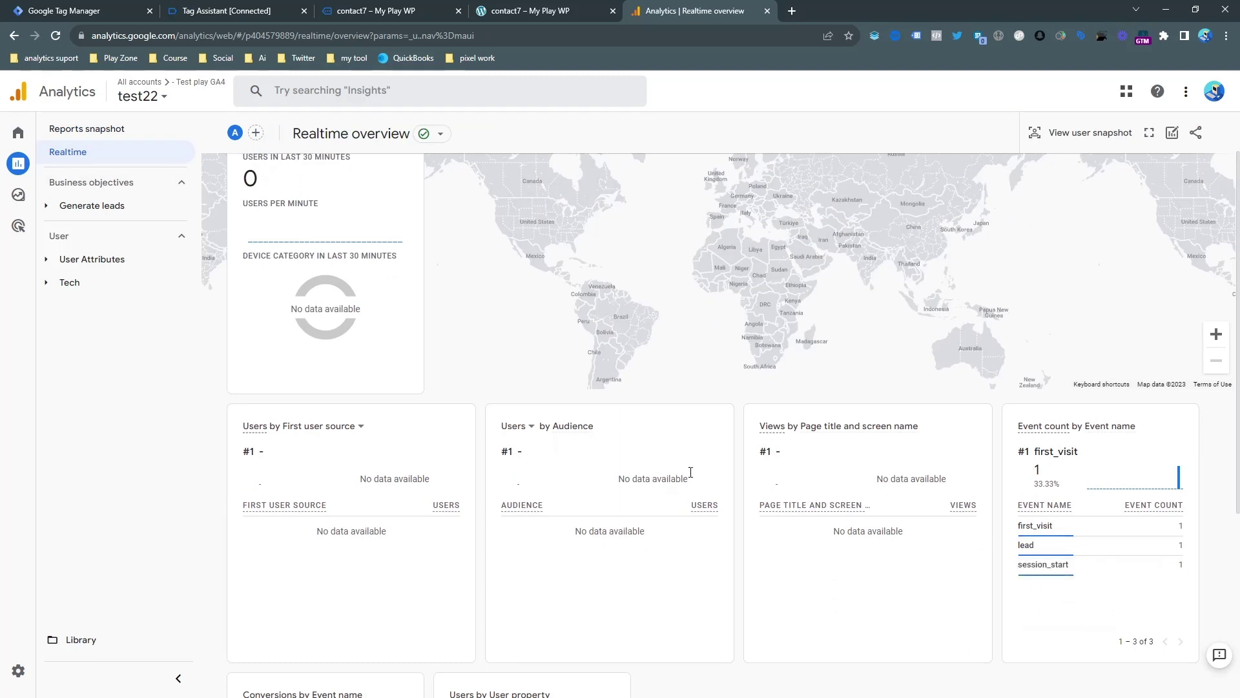
Step: Recheck the fired tag details in Tag Assistant, then return to the Realtime overview
click(501, 5)
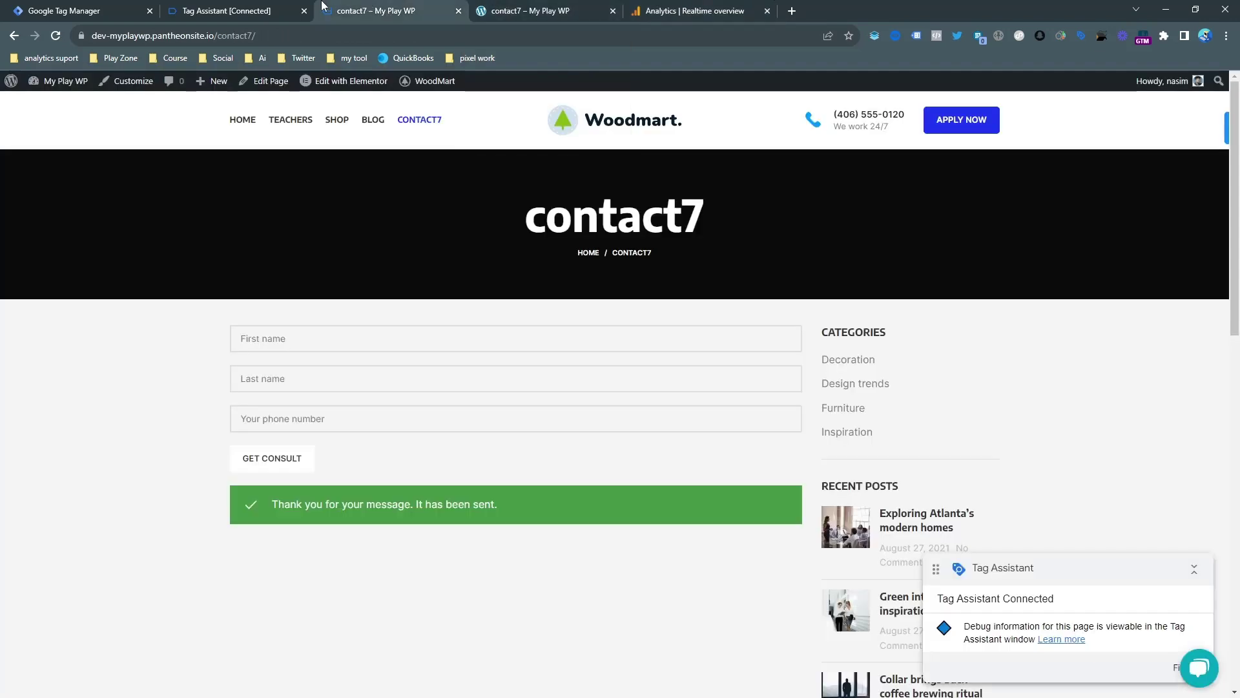
click(242, 9)
click(653, 9)
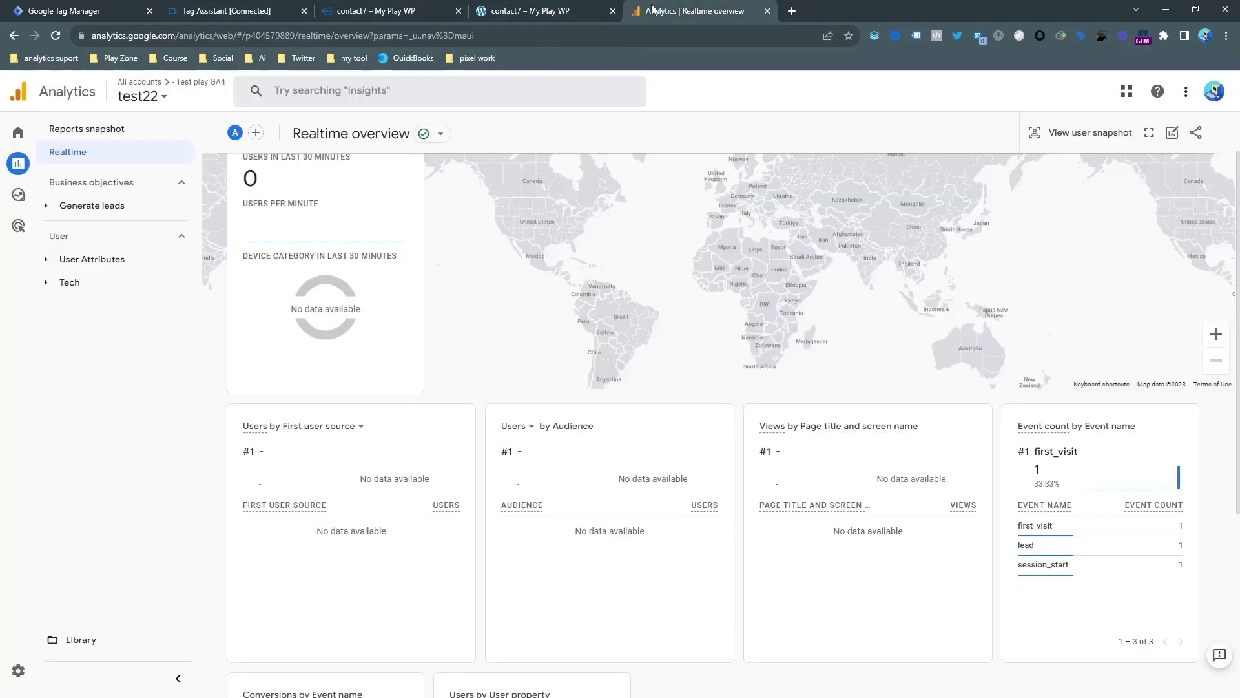
scroll(646, 388, up, 2)
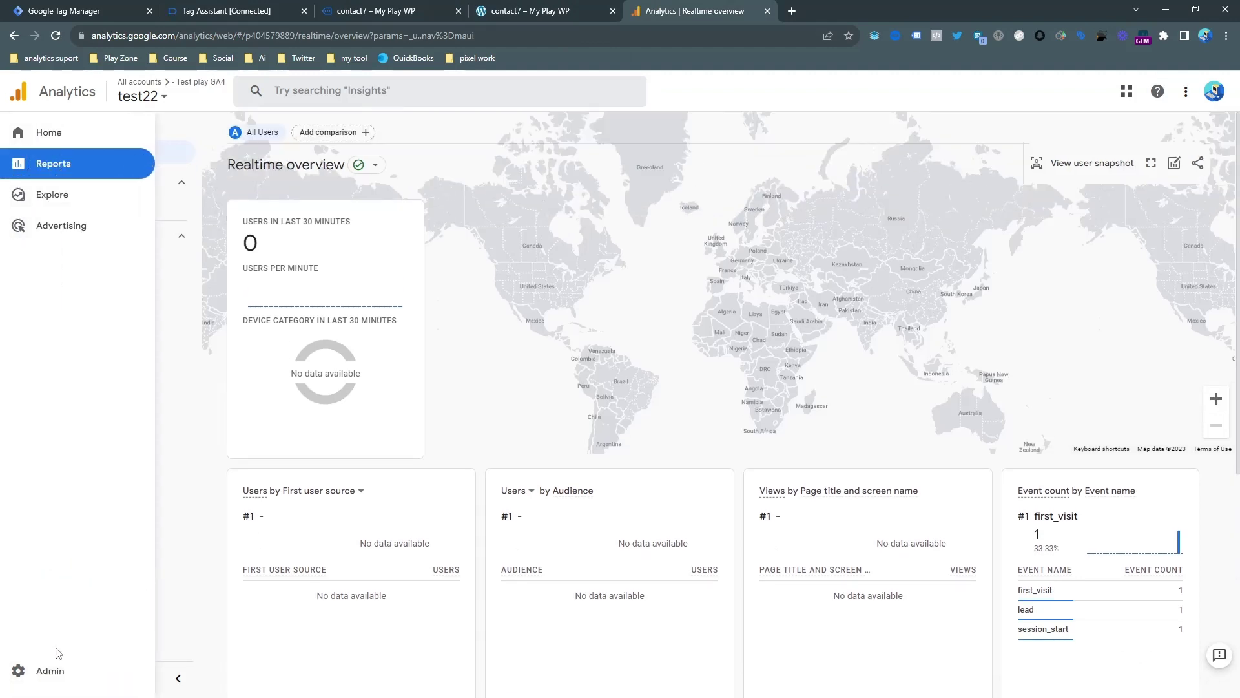
Step: Under Admin > Conversions, create a new conversion event named 'lead' and save it
click(19, 669)
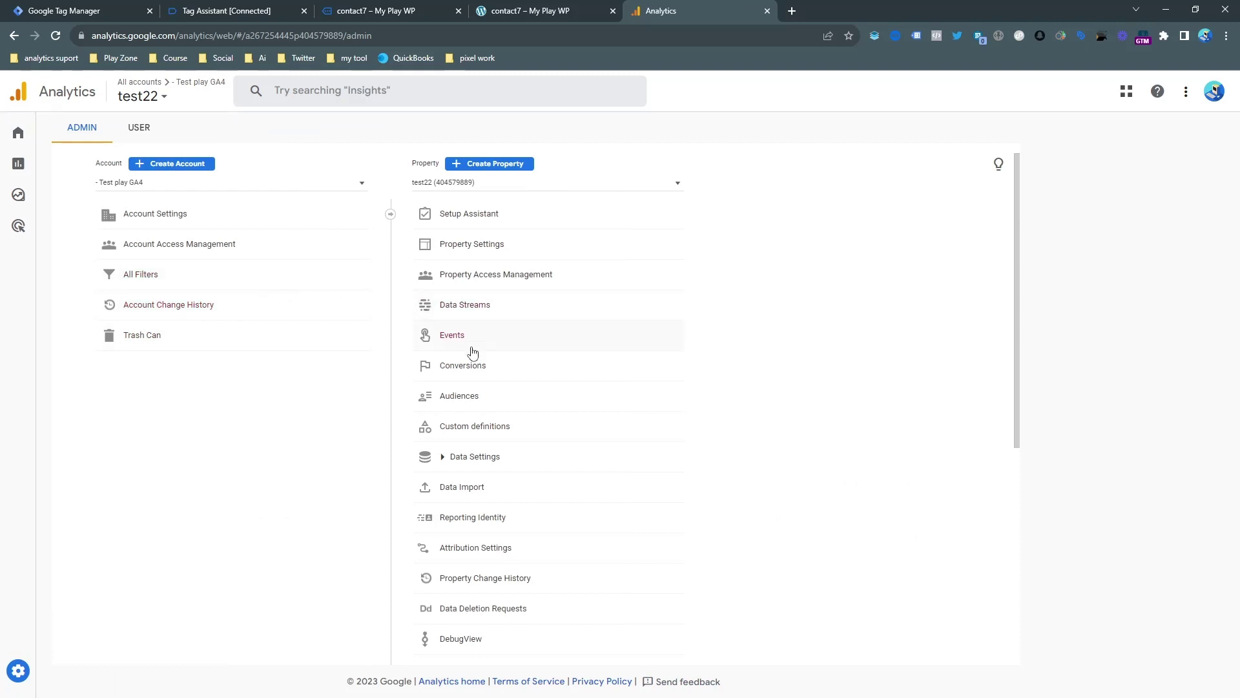
click(478, 366)
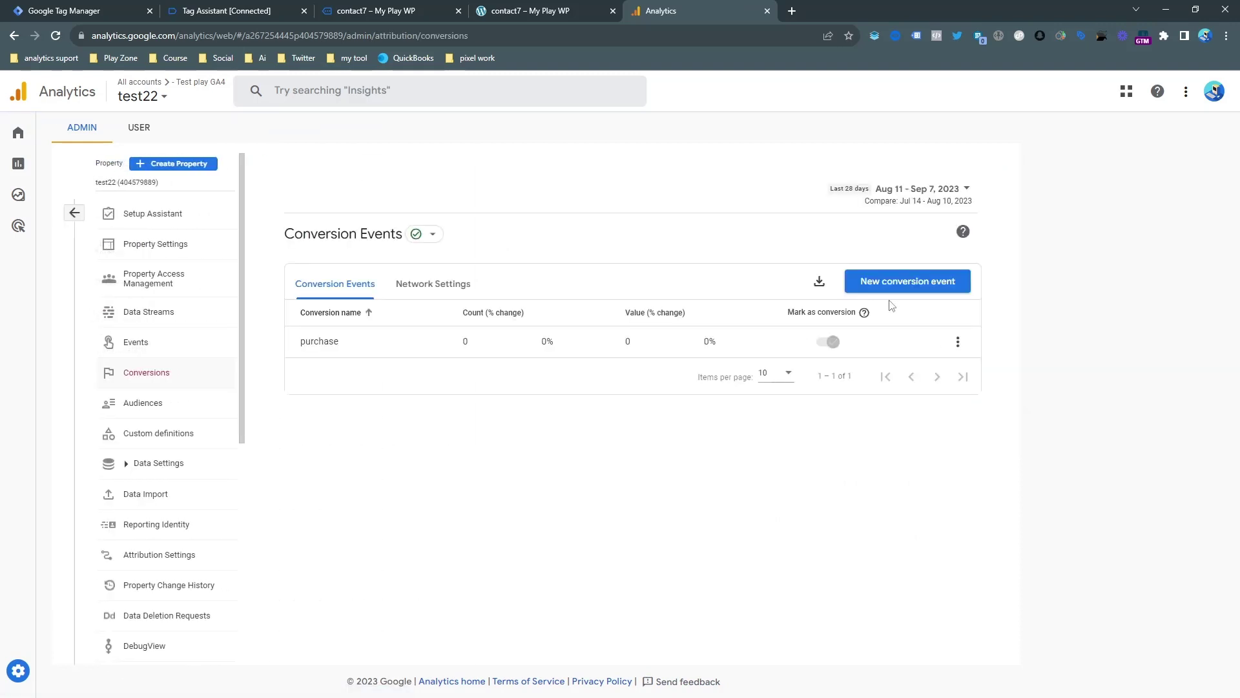
click(917, 285)
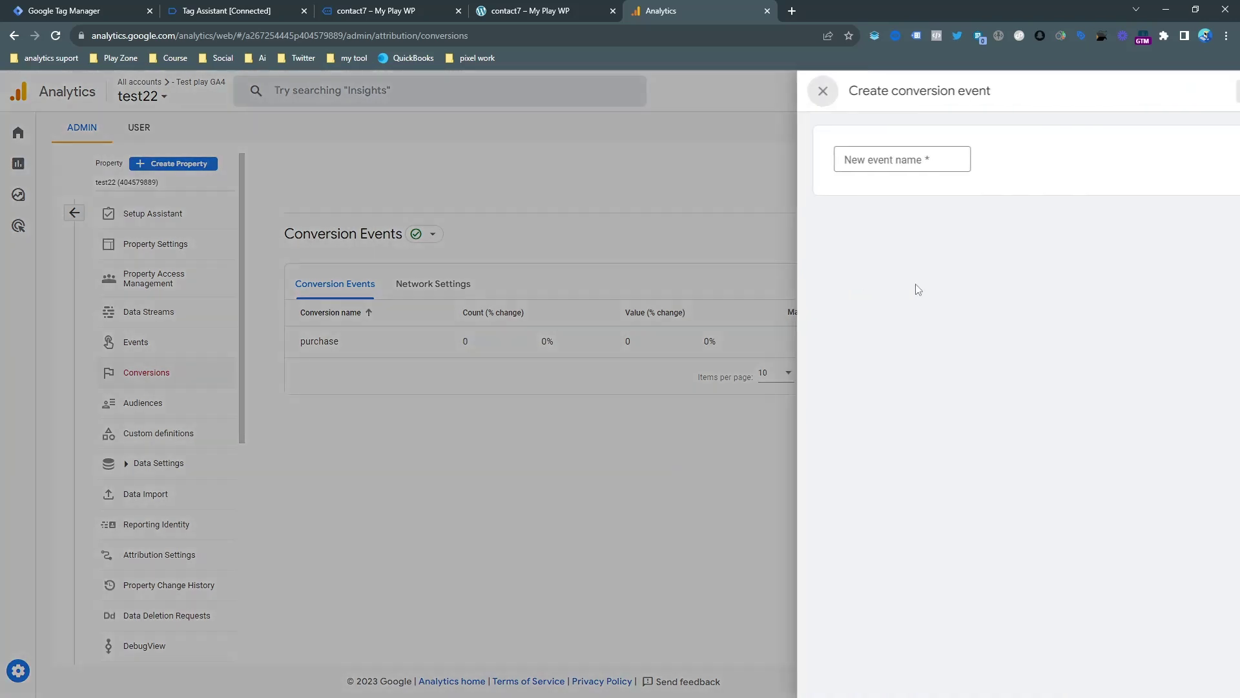
click(838, 155)
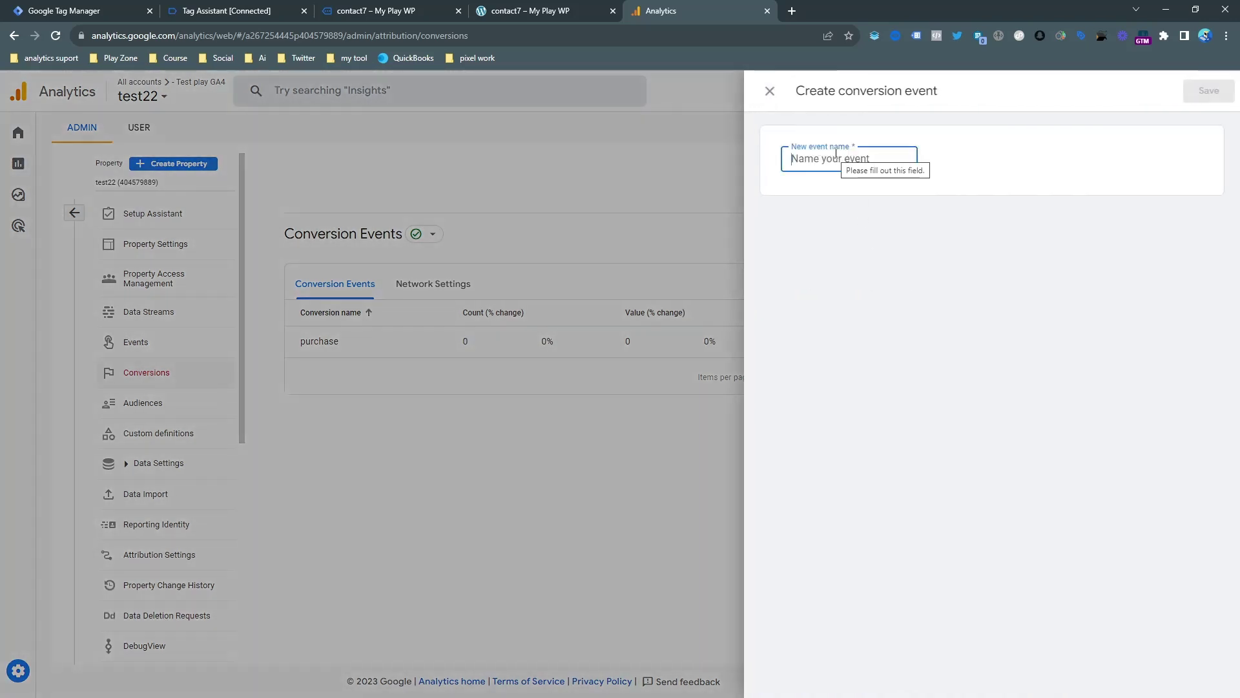
text(lead)
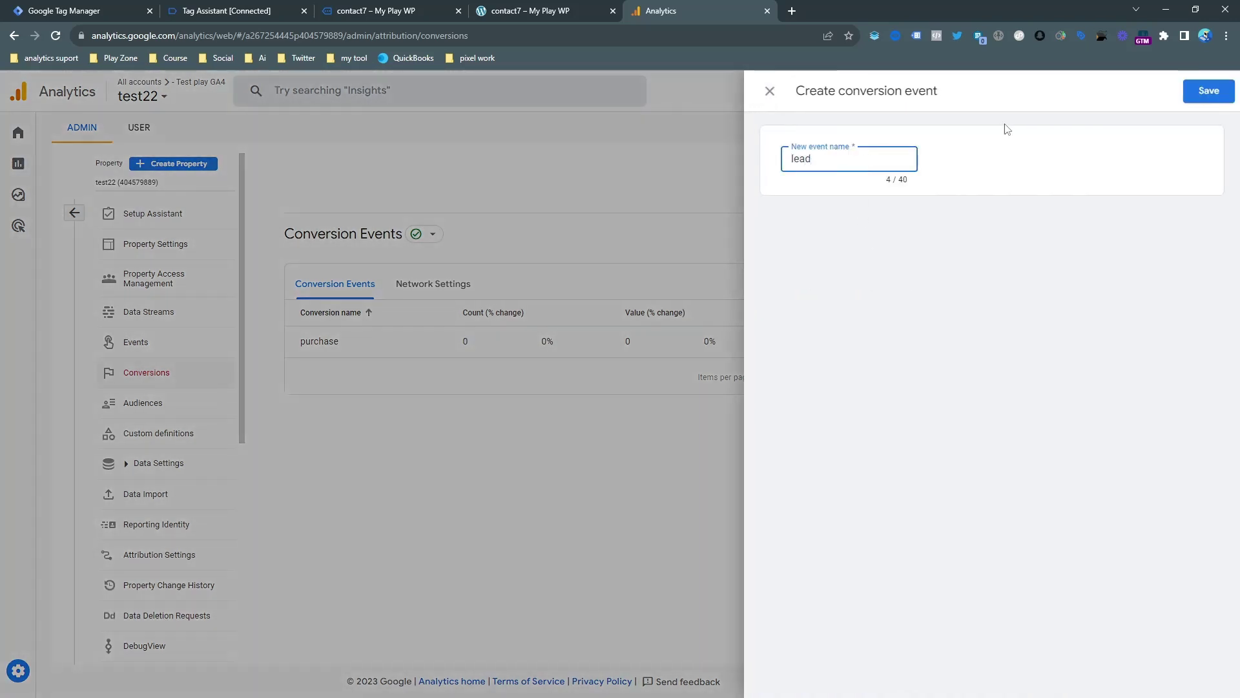
click(1192, 92)
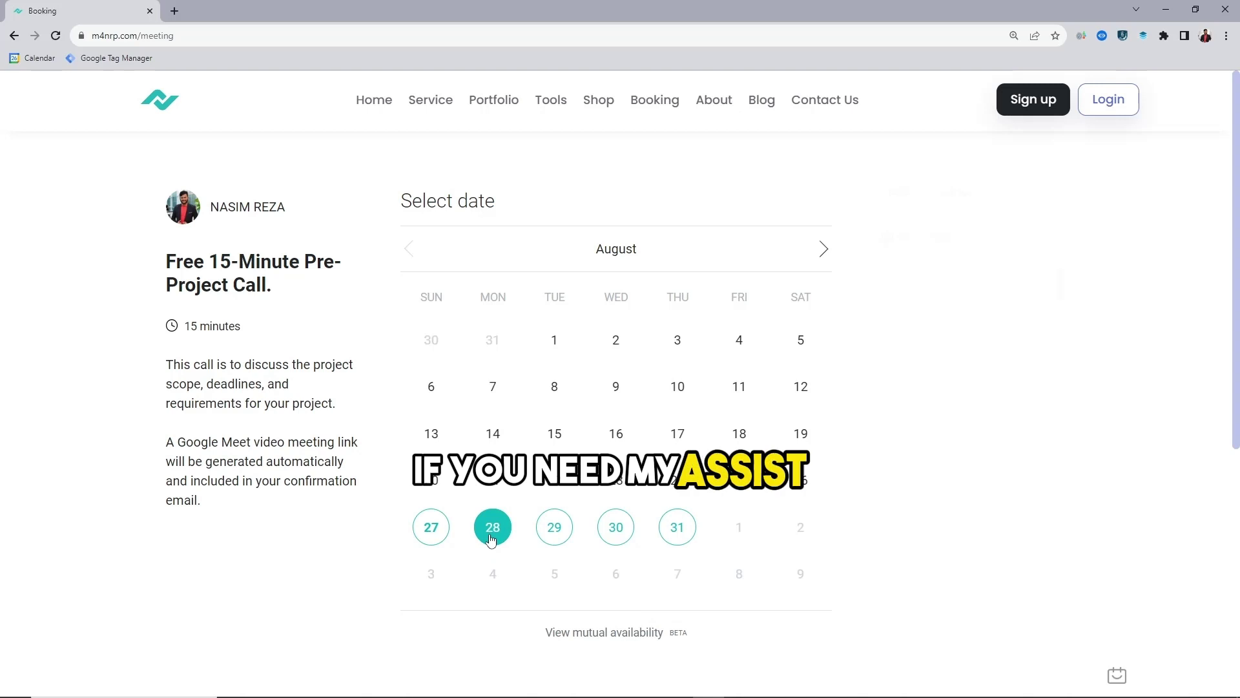
Step: Keep the Asia/Dhaka timezone and pick the 1:15 am slot on Monday, August 28
click(1008, 244)
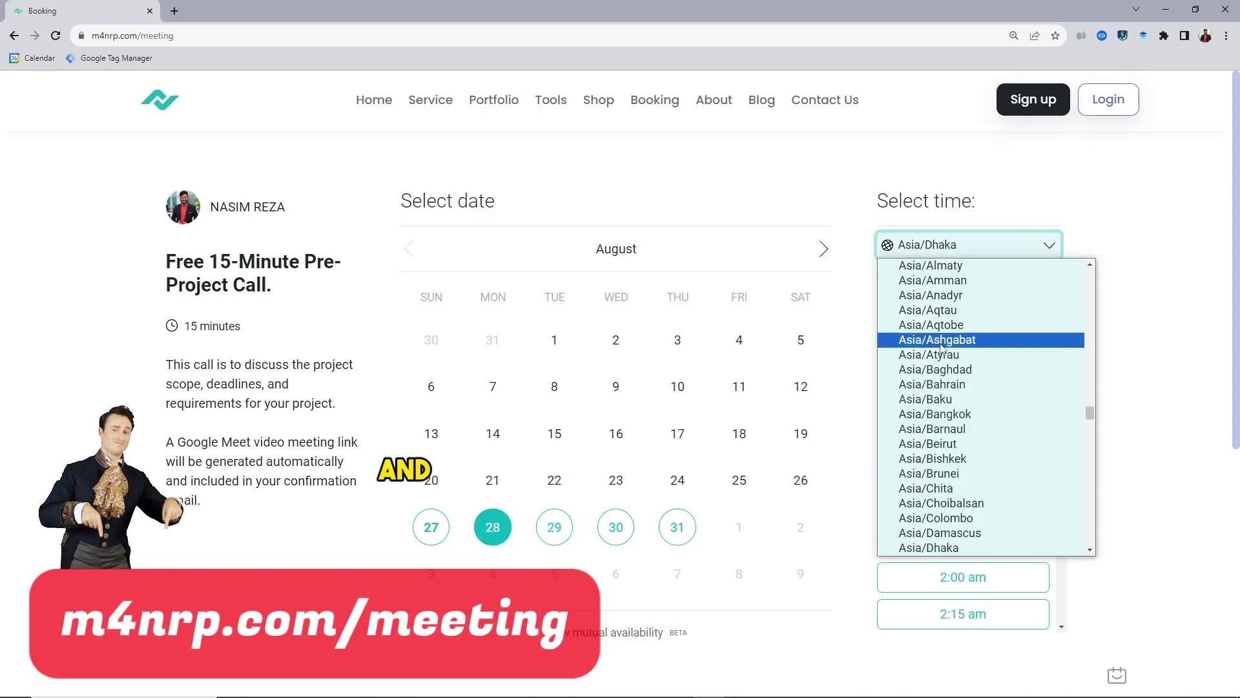
click(1144, 255)
click(960, 467)
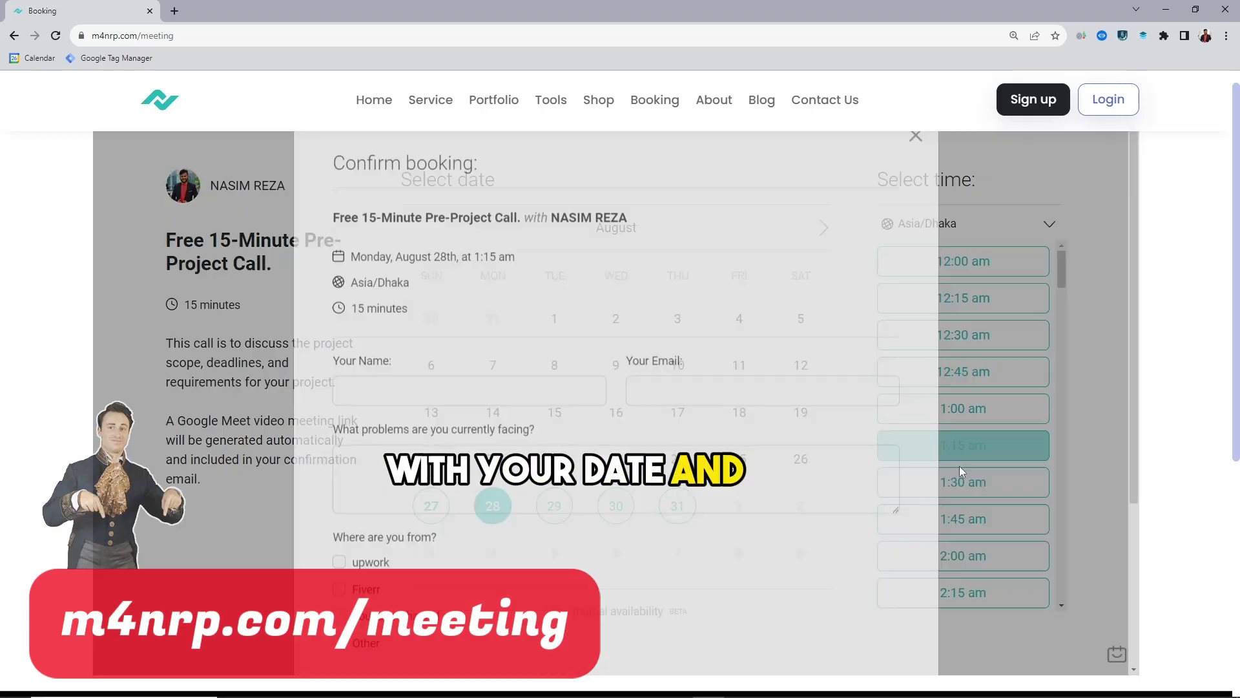
Step: Enter name and email, problems 'asd', tick YouTube Channel, and start Location with 'yo'
click(507, 370)
text(your name)
key(Tab)
text(your email)
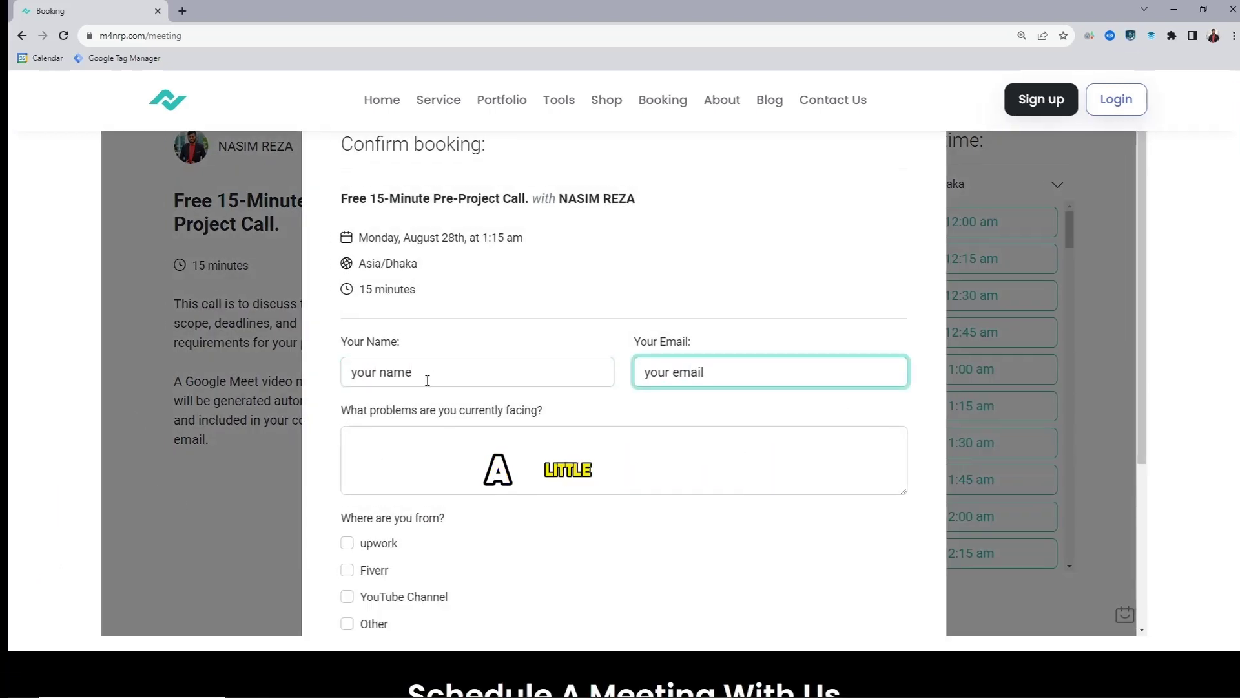
click(384, 468)
text(asd)
scroll(391, 467, down, 4)
click(347, 359)
click(443, 473)
text(yo)
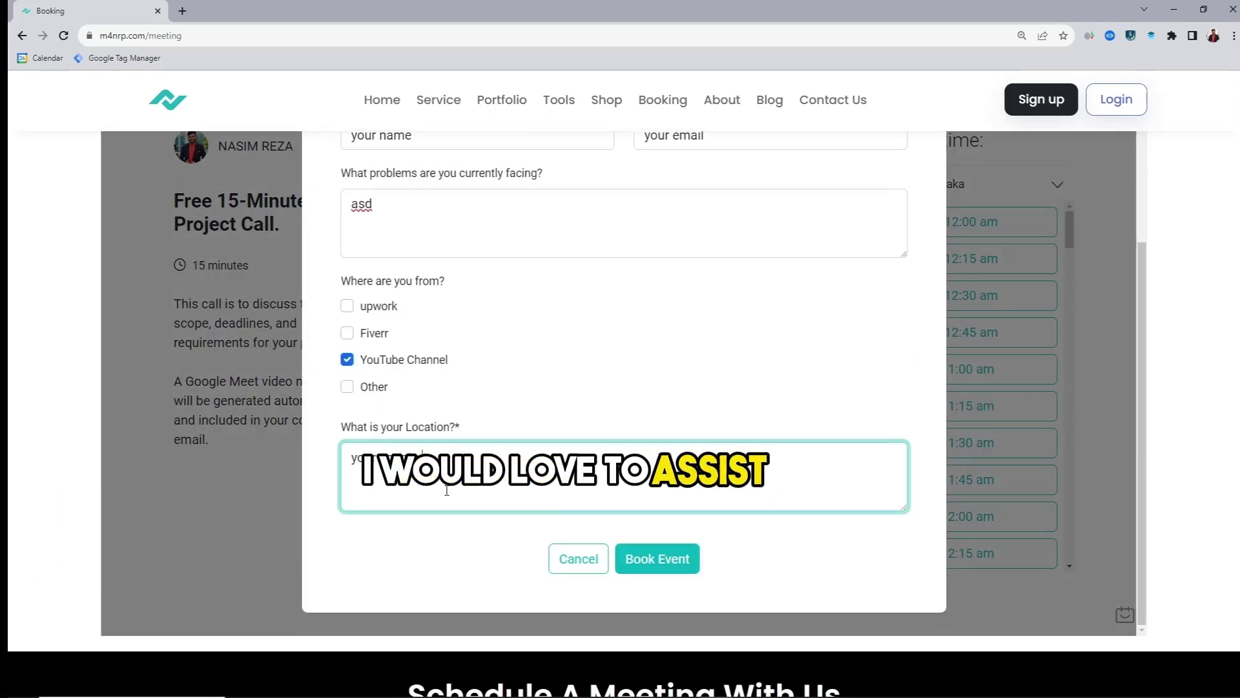